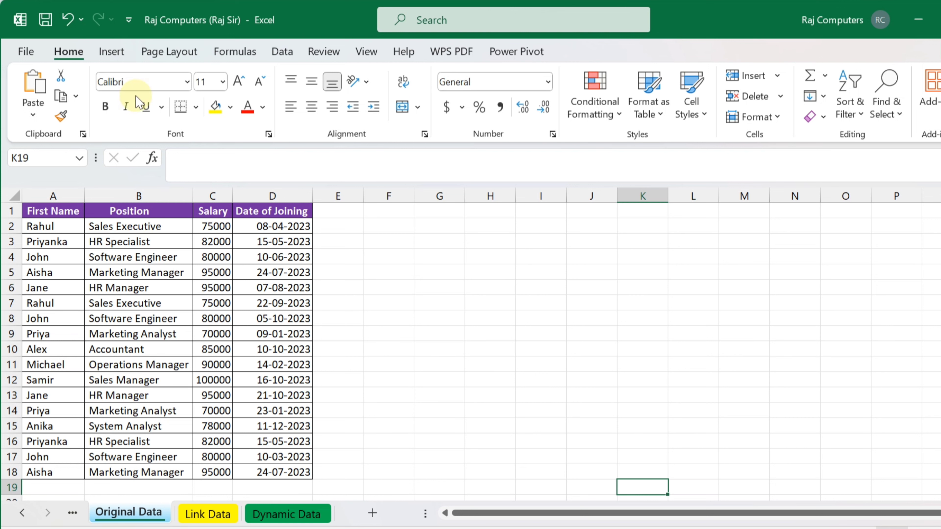
left_click_drag(42, 210, 276, 476)
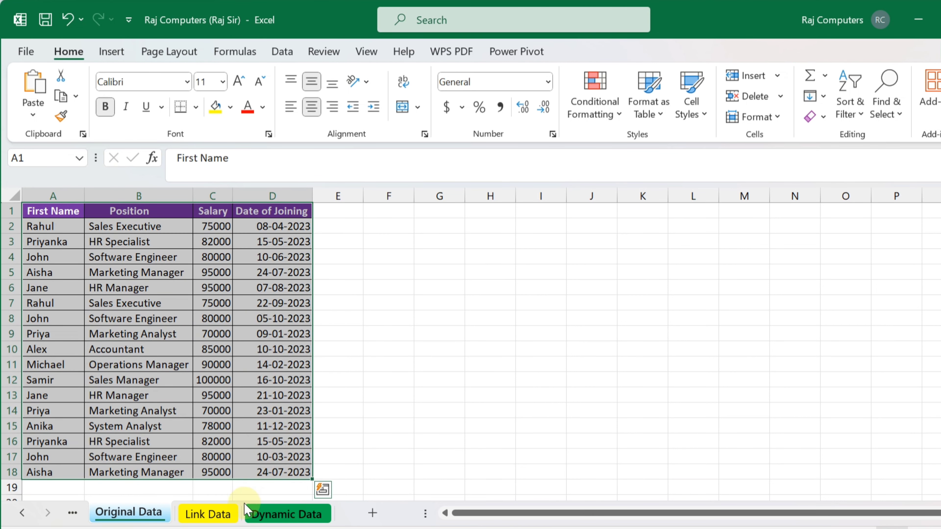
left_click(200, 515)
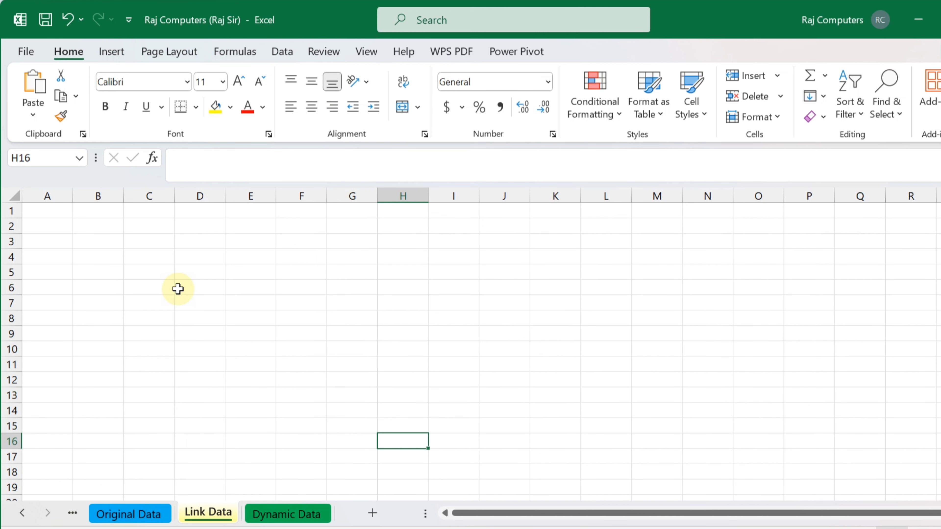
left_click(156, 513)
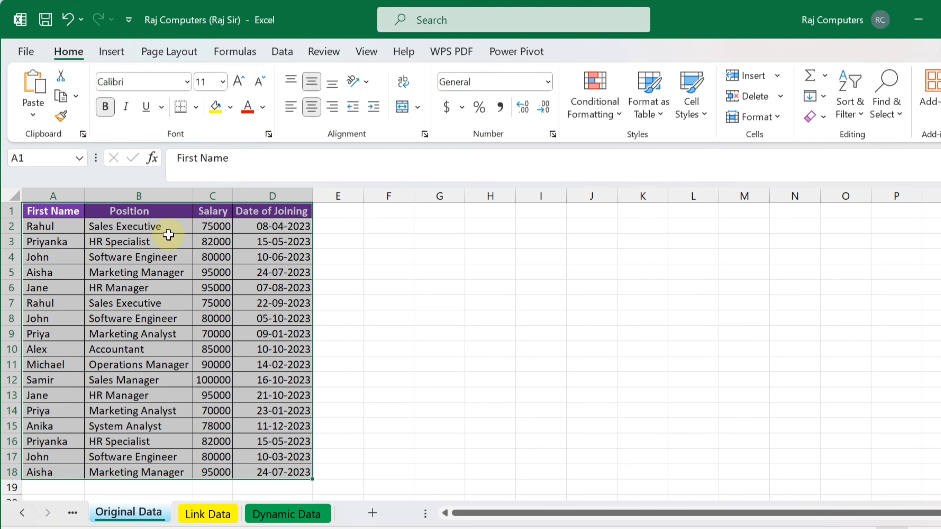
left_click(209, 513)
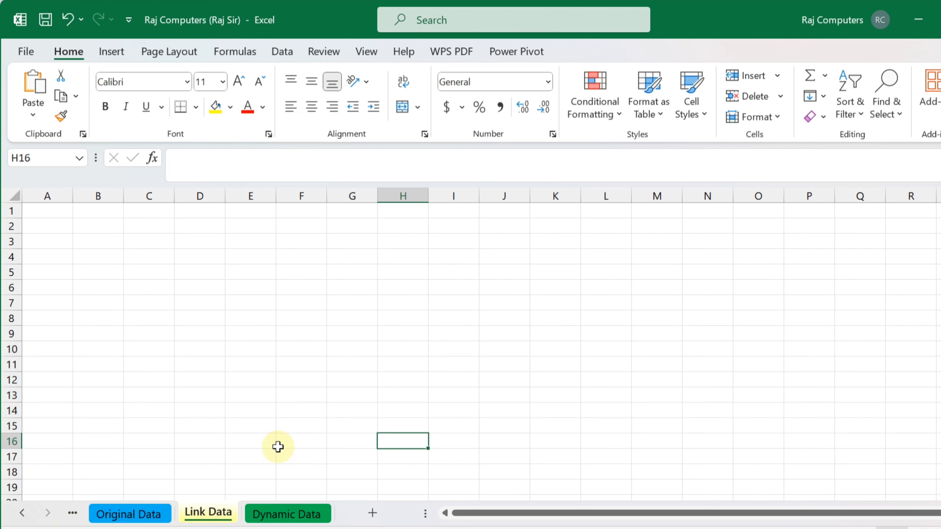
left_click(135, 516)
left_click(481, 318)
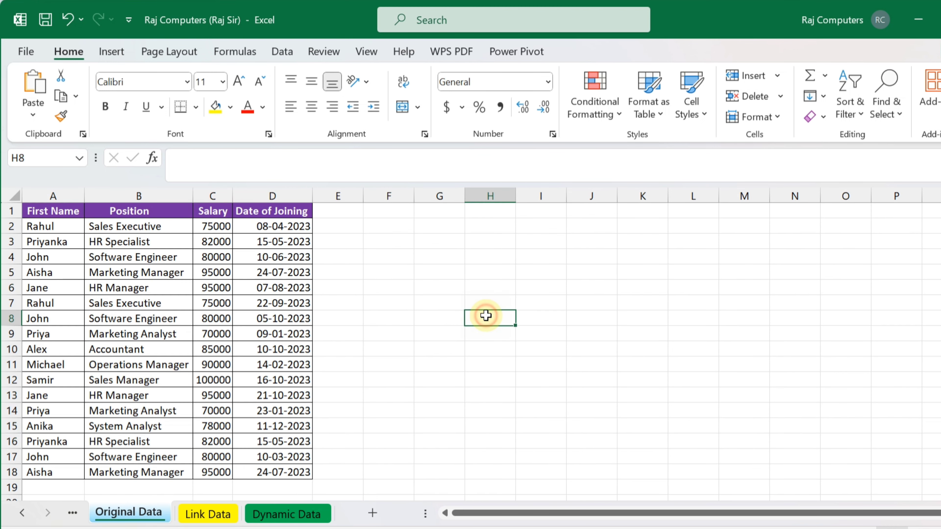
Copy the table A1:D18 from the Original Data sheet and paste it as linked cells starting at A1 of Link Data.
left_click_drag(56, 211, 294, 472)
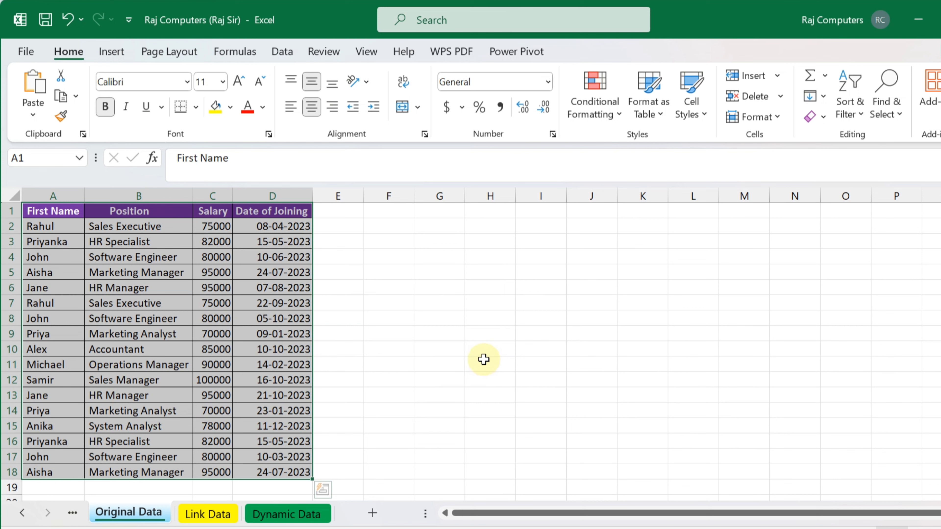
key("ctrl+c")
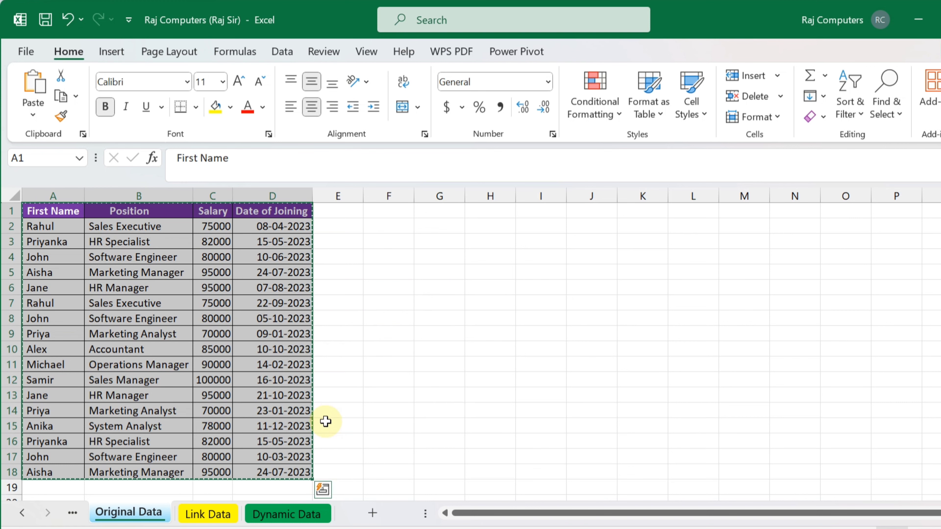
left_click(205, 515)
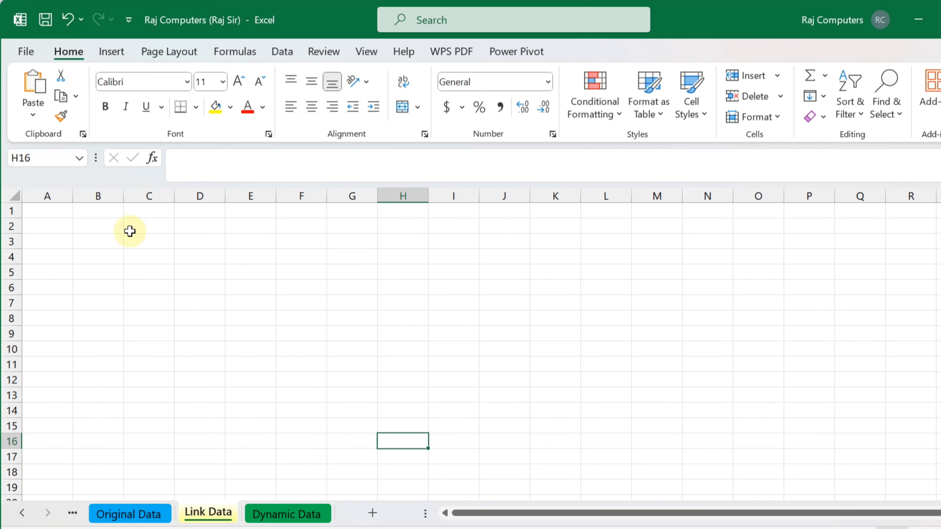
left_click(50, 211)
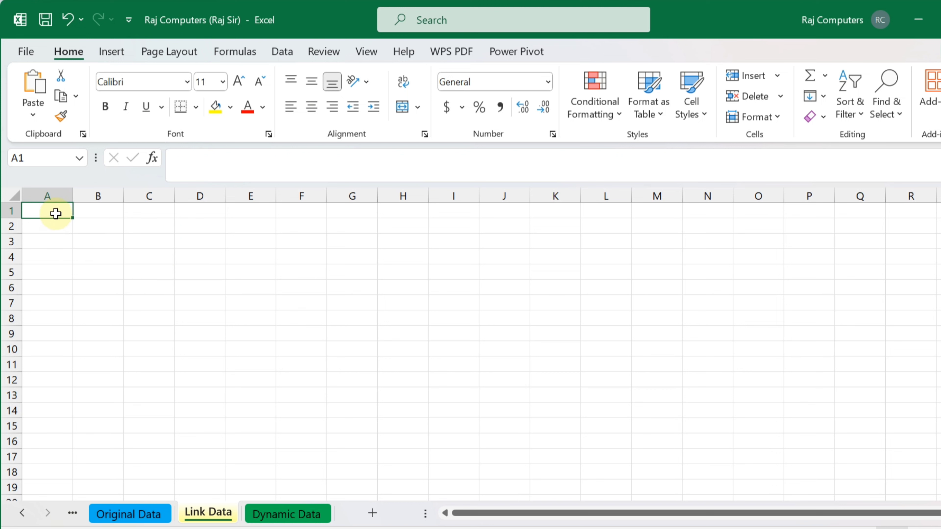
left_click(32, 116)
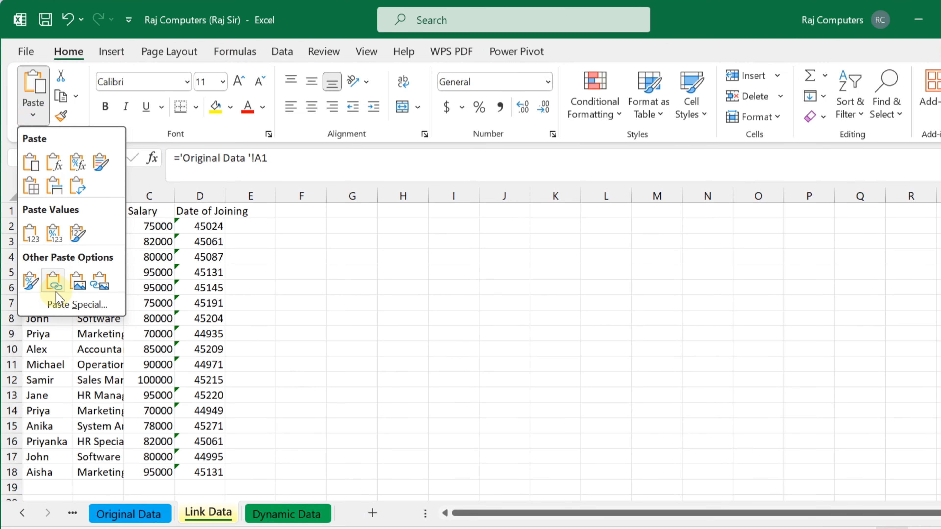
left_click(66, 307)
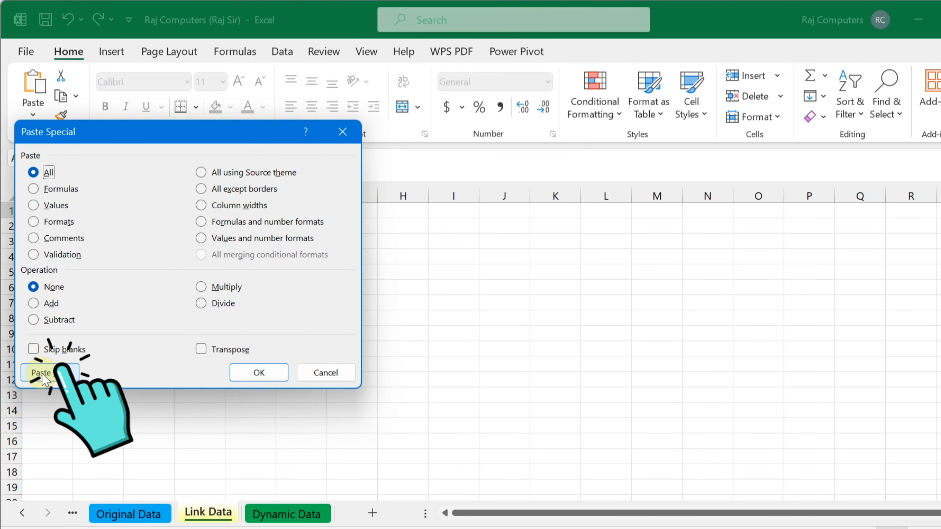
left_click(49, 372)
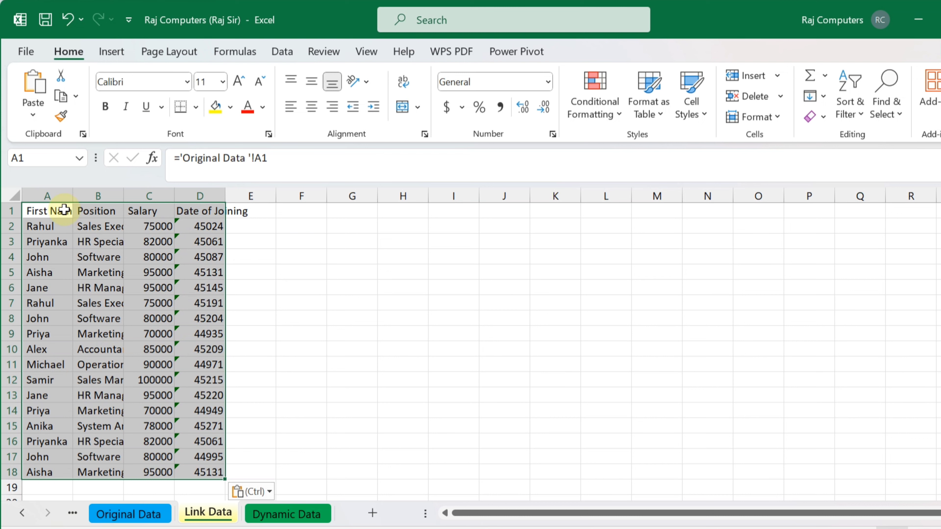
Apply All Borders to the linked table A1:D18 and autofit the width of the Date of Joining column.
left_click_drag(48, 210, 210, 210)
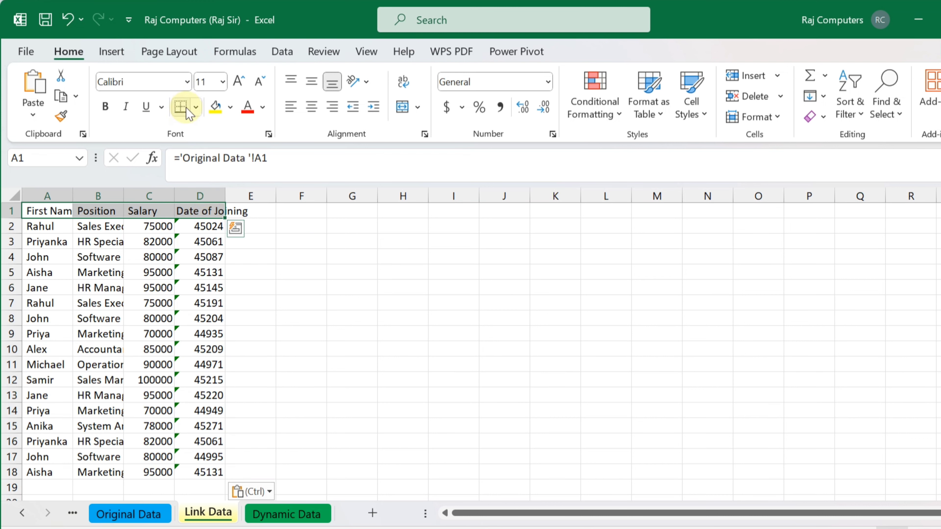
left_click(194, 108)
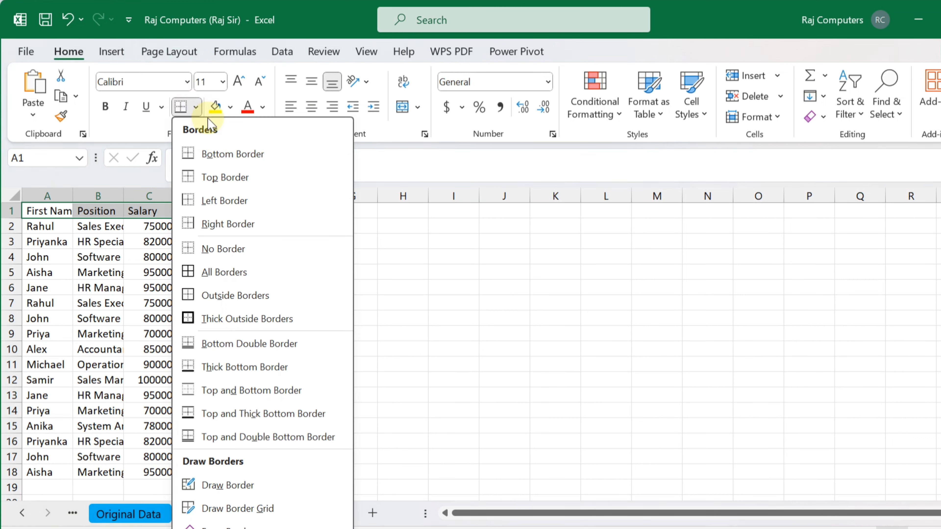
left_click(224, 274)
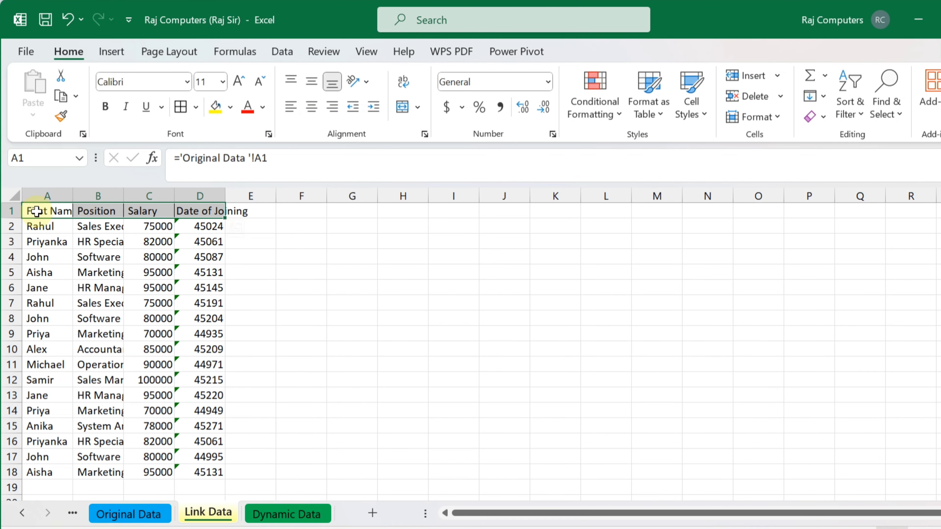
left_click_drag(36, 211, 208, 471)
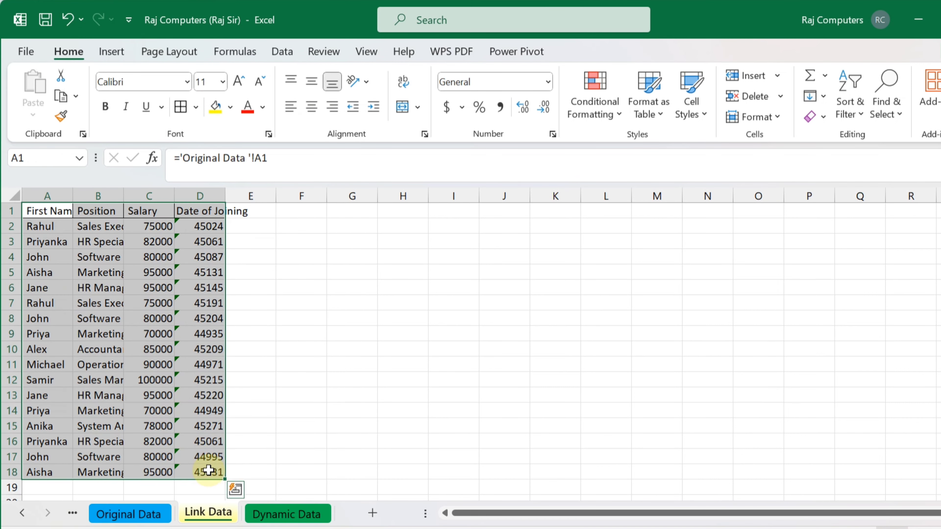
key("F4")
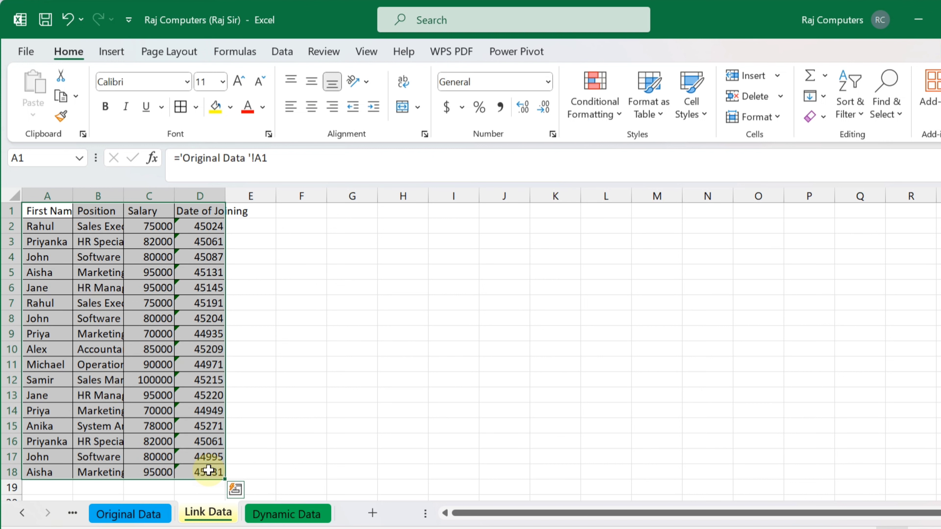
left_click(402, 321)
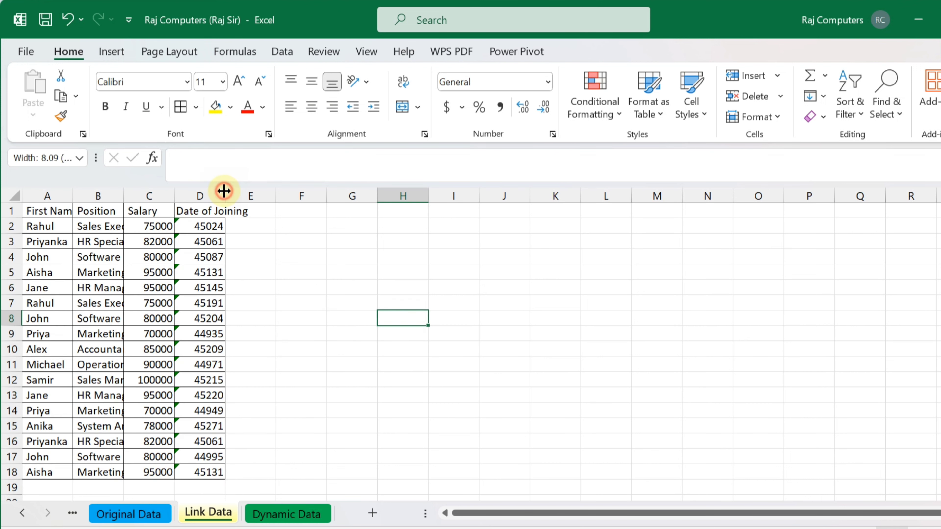
double_click(224, 191)
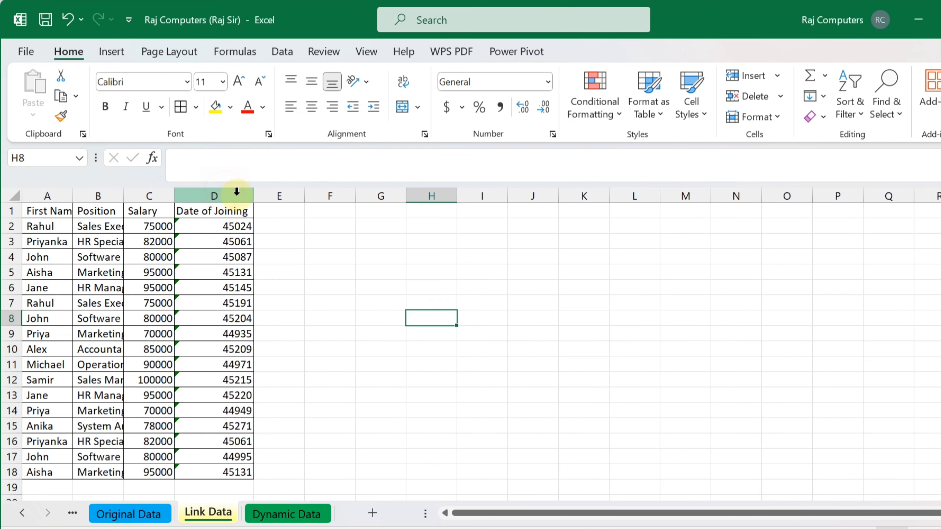
On the Original Data sheet, add a surname to the name in cell A2 and autofit the width of column A.
left_click(166, 517)
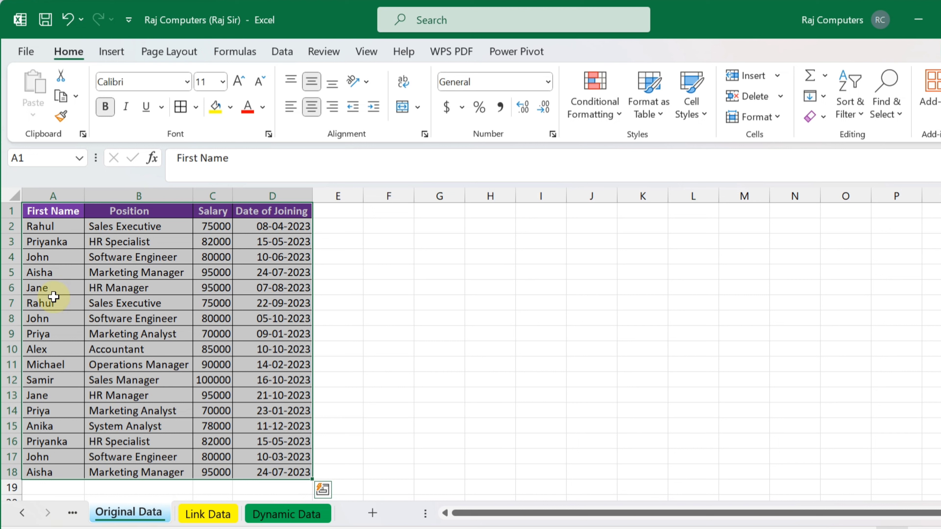
left_click(55, 230)
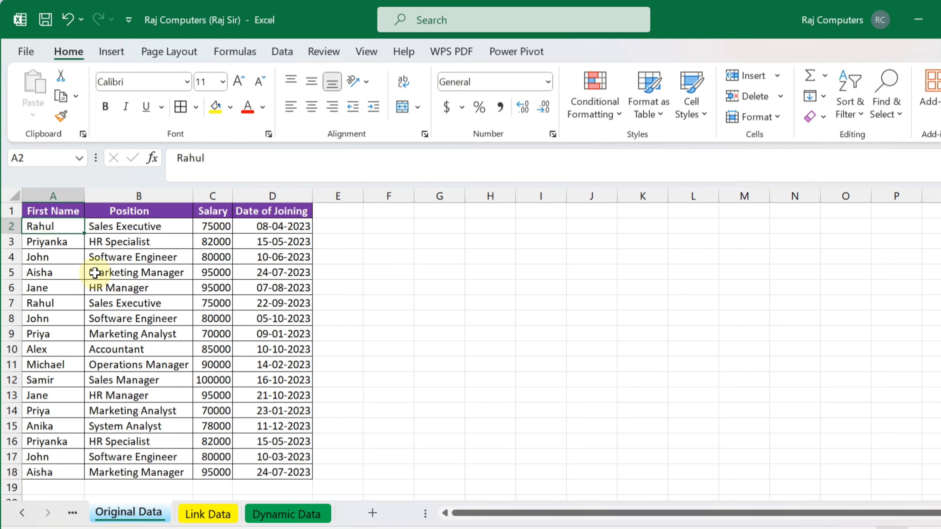
double_click(71, 227)
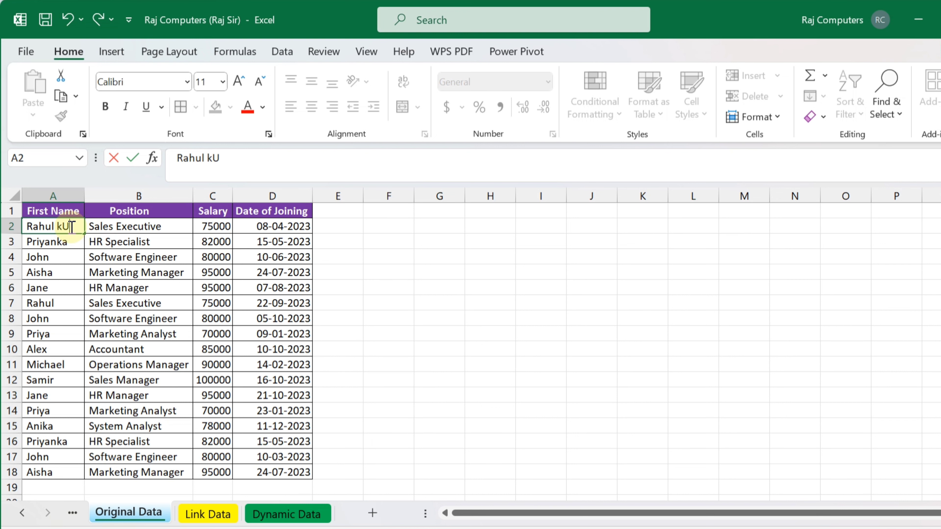
type("kUMAR")
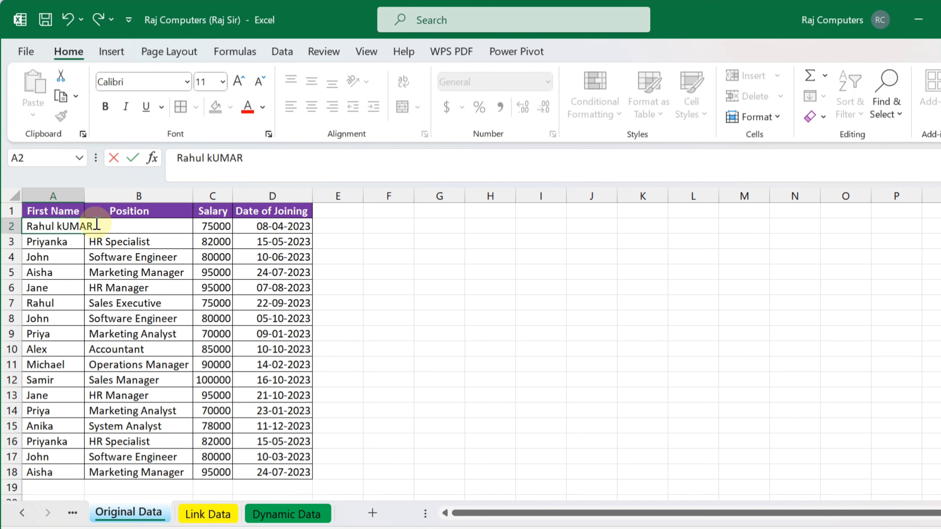
left_click(397, 347)
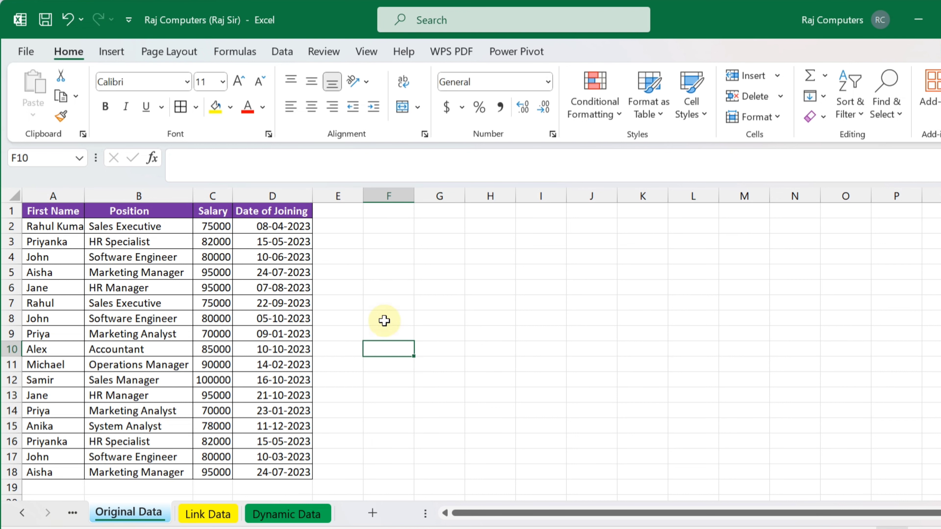
double_click(86, 197)
Autofit column A on the Link Data sheet and check the linked name in cell A2.
left_click(209, 516)
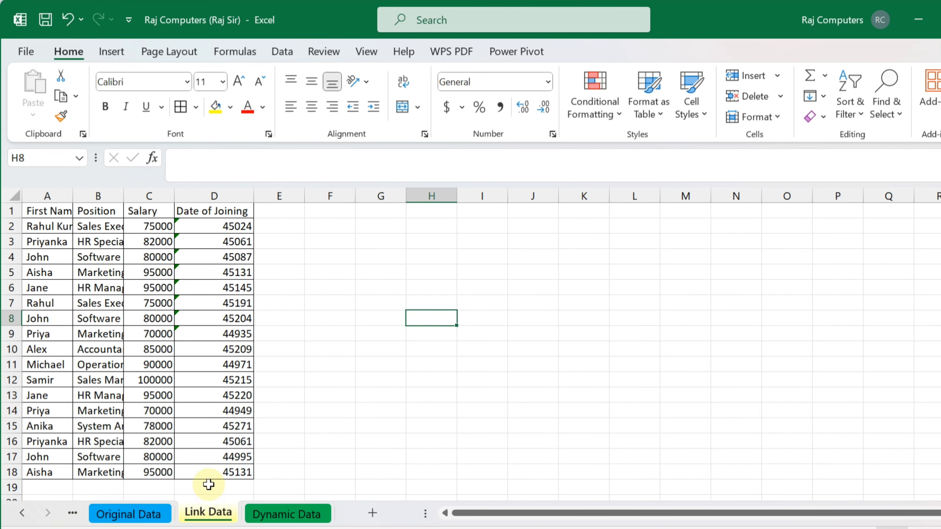
double_click(73, 194)
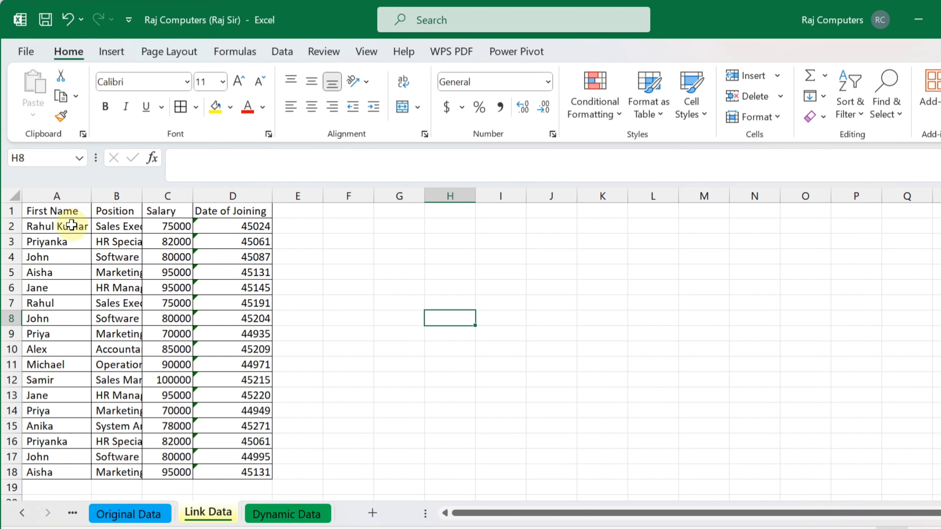
left_click(52, 225)
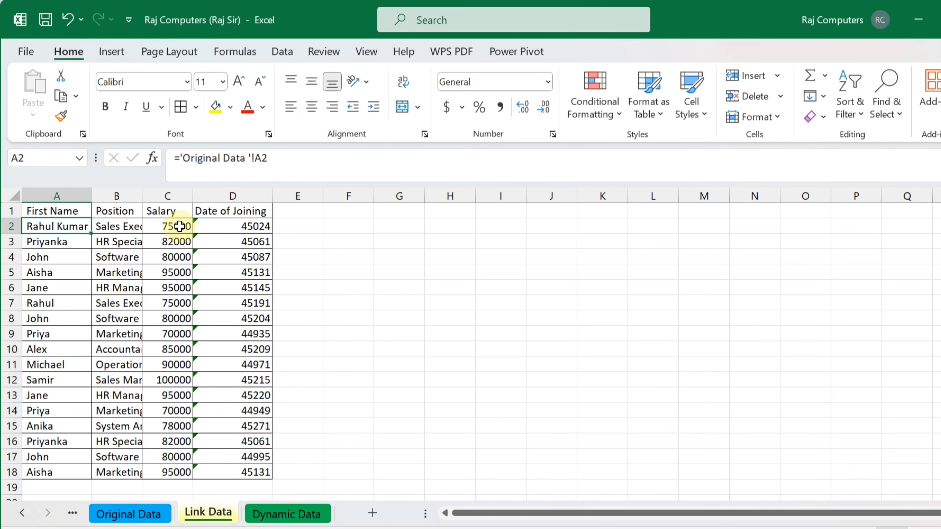
Set the salary in cell C2 of the Original Data sheet to 80000 and check the linked value on Link Data.
left_click(128, 513)
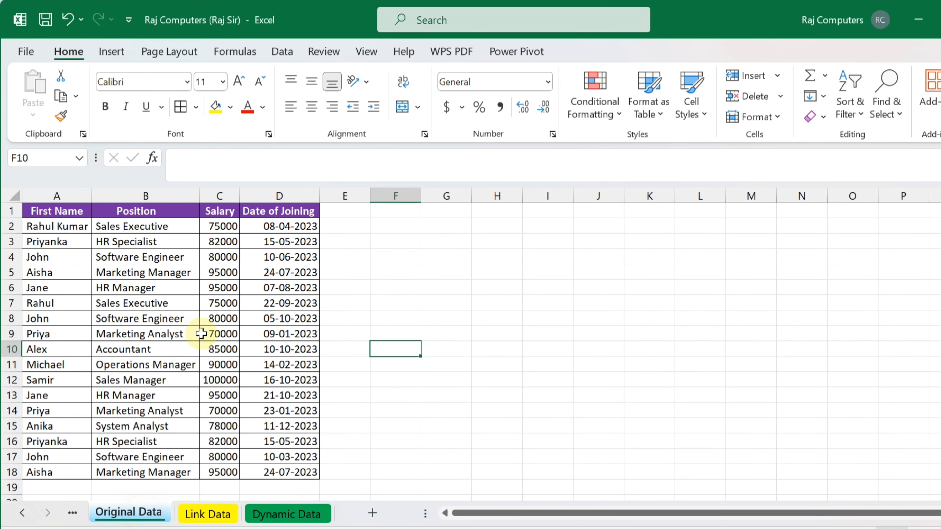
left_click(223, 227)
type("8")
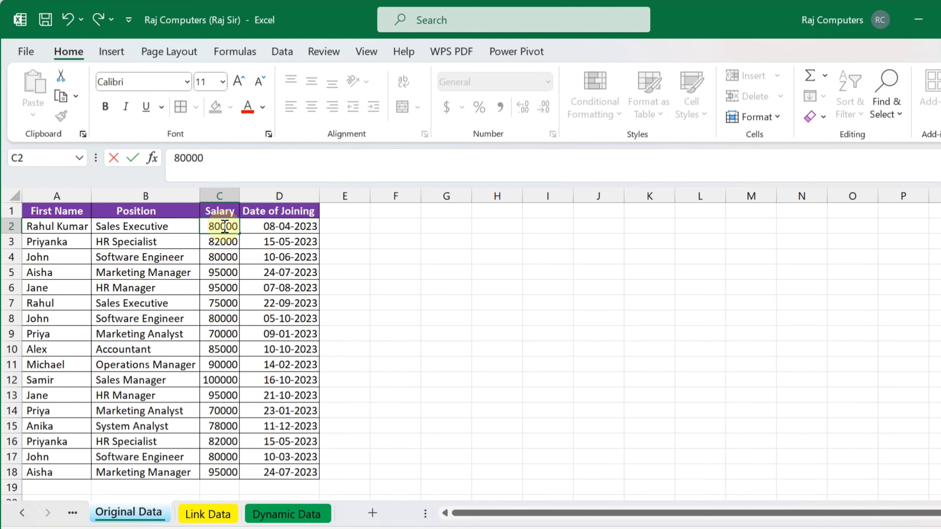
key("Return")
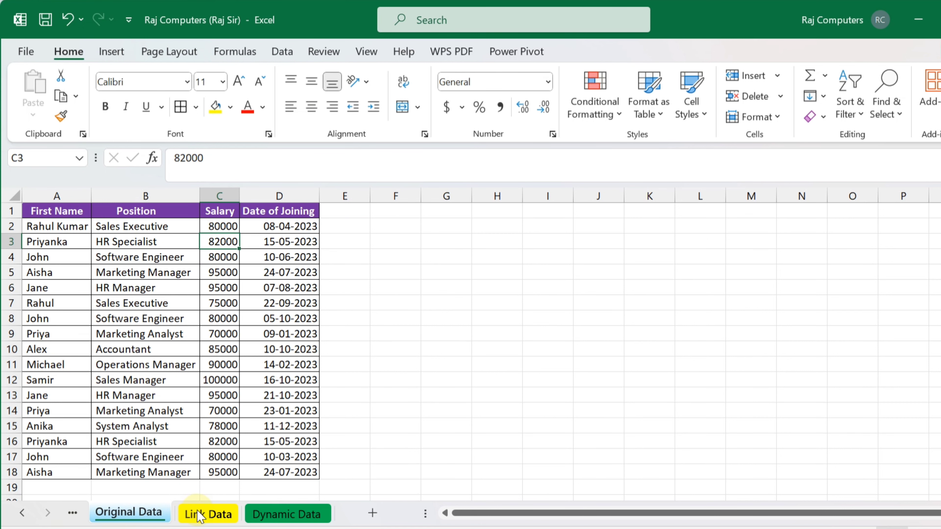
left_click(199, 515)
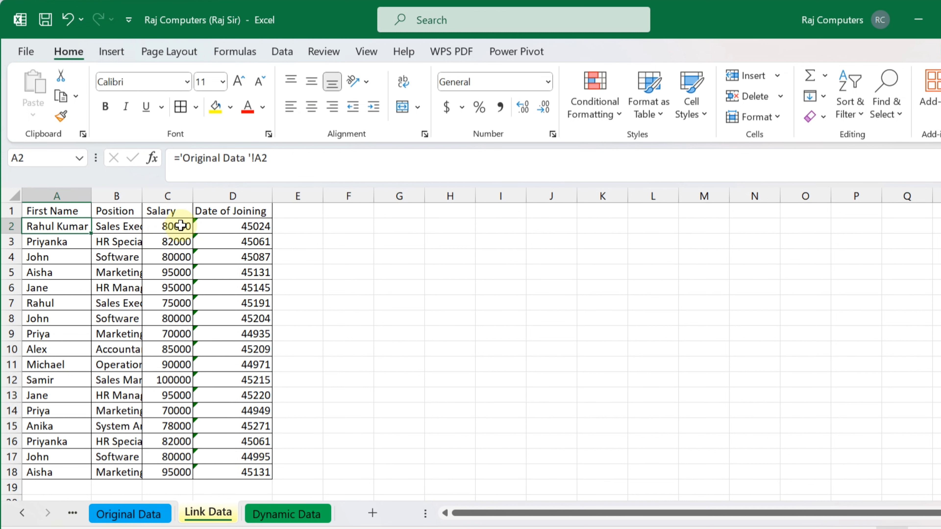
Insert a blank row above row 7 on the Original Data sheet and check the linked table on Link Data.
left_click(144, 514)
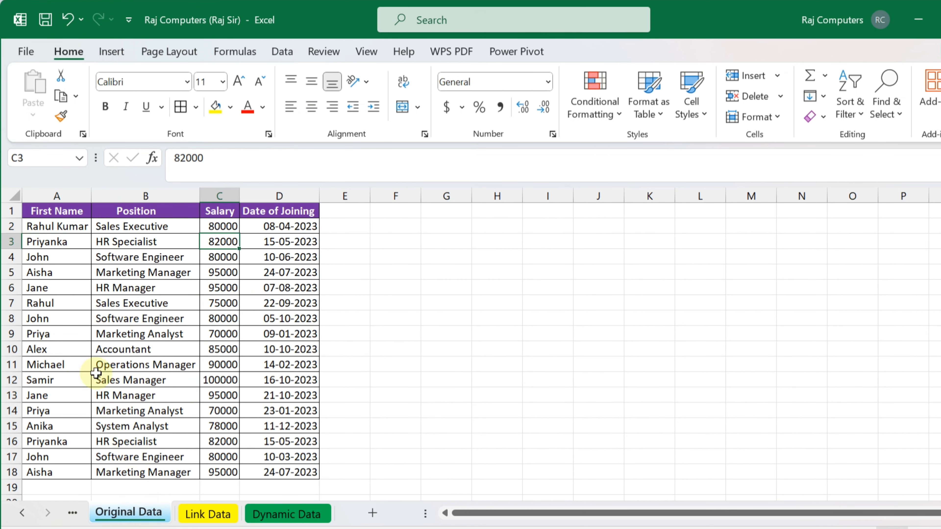
left_click(9, 301)
right_click(9, 301)
left_click(63, 148)
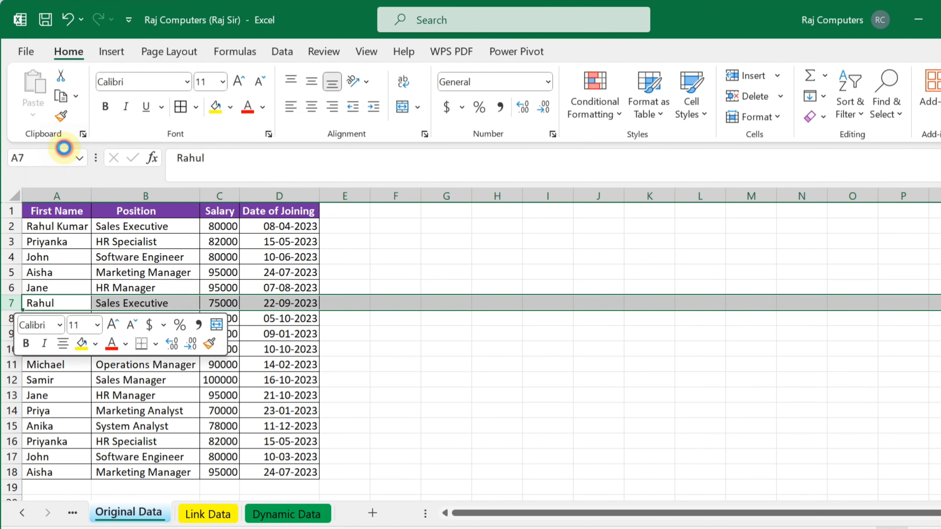
left_click(208, 512)
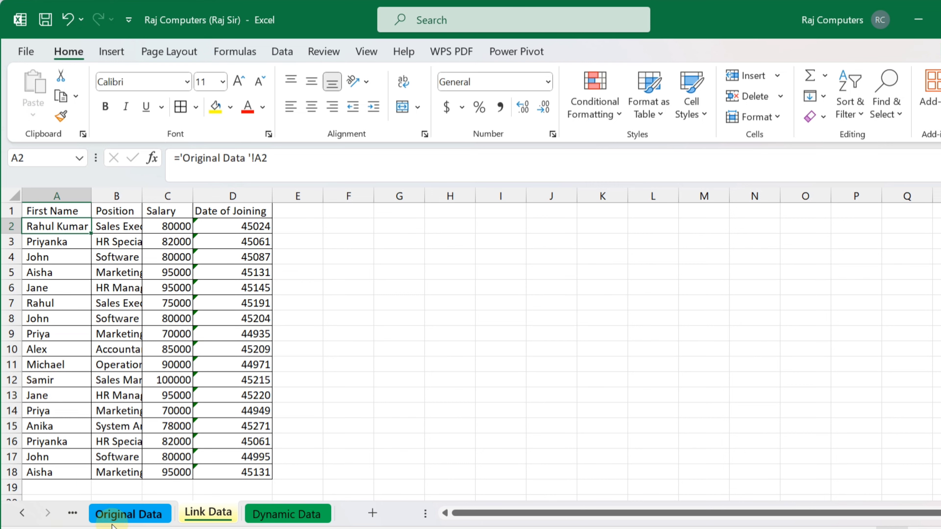
Insert a blank column before Salary on the Original Data sheet and check the linked table on Link Data.
left_click(116, 516)
right_click(219, 195)
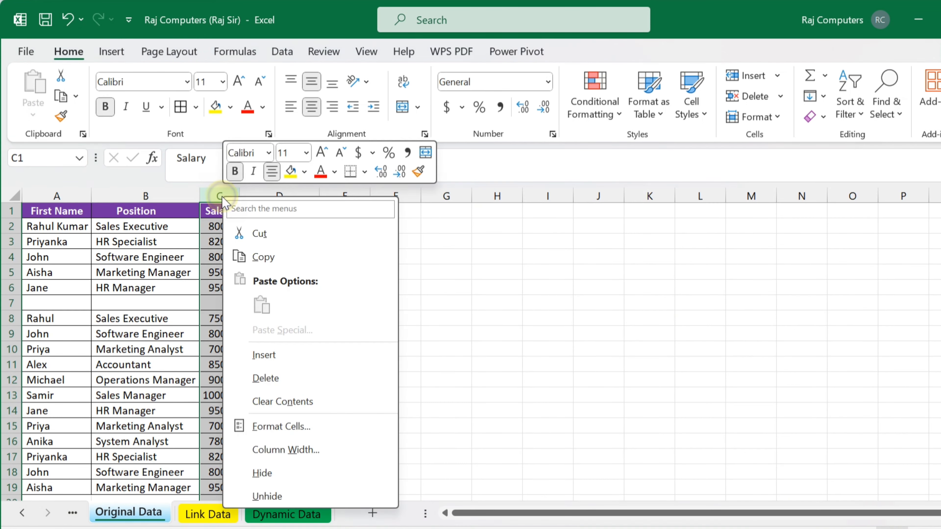
left_click(264, 356)
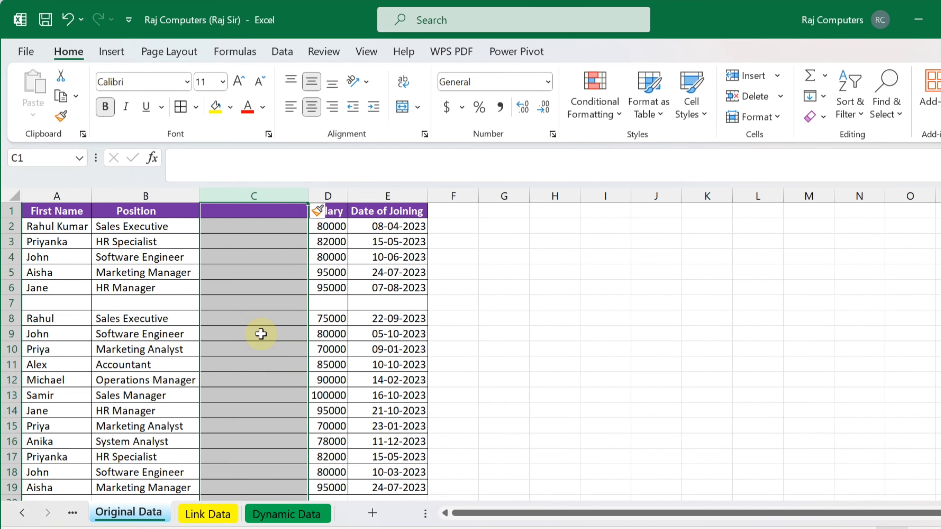
left_click(236, 514)
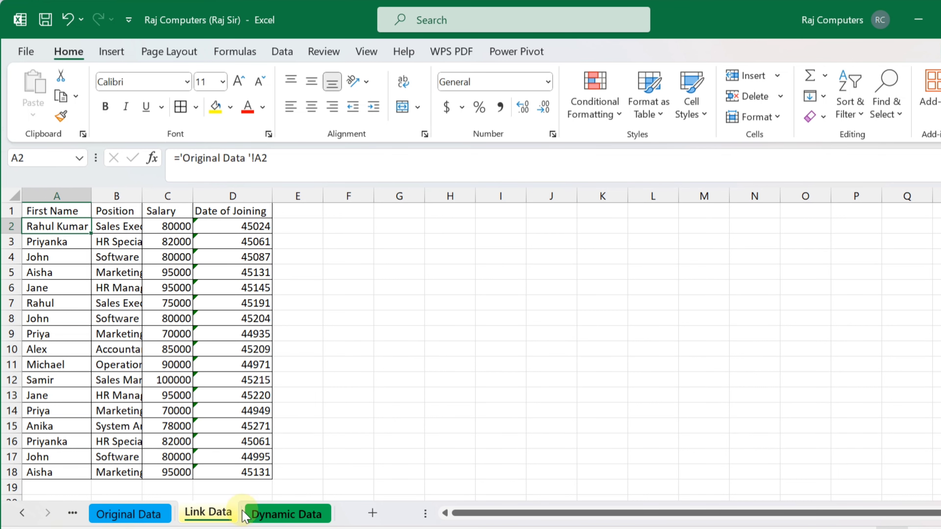
Undo the blank column and blank row insertions on the Original Data sheet.
left_click(145, 514)
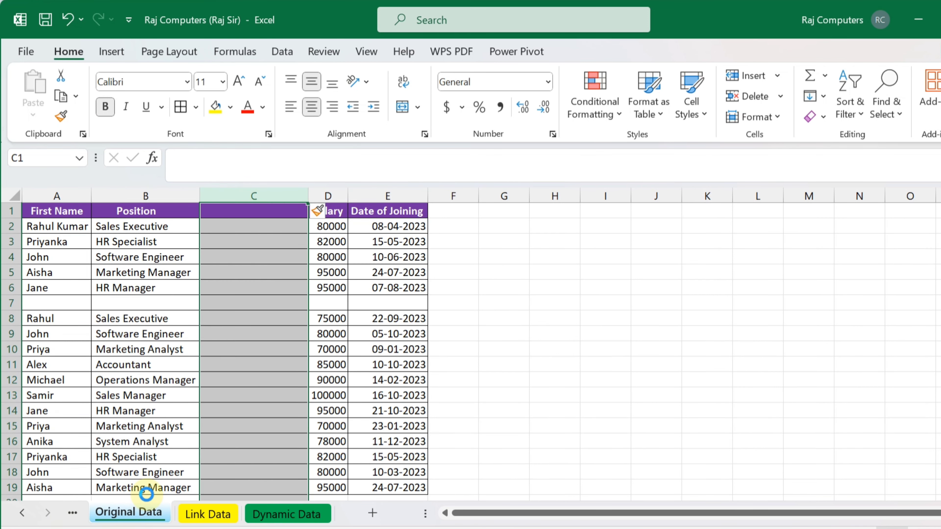
key("ctrl+z")
key("ctrl+z")
left_click(425, 364)
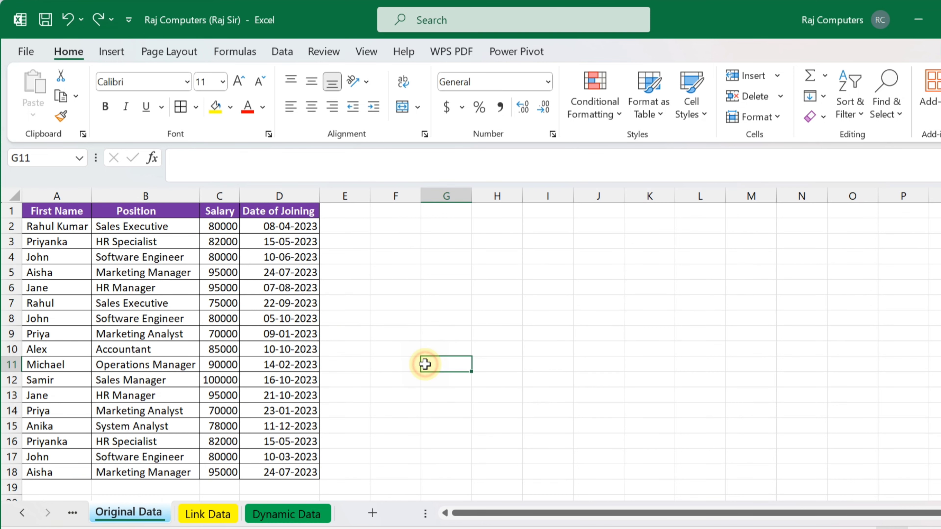
Convert the range A1:D18 on the Original Data sheet into a table with headers.
left_click_drag(48, 208, 295, 470)
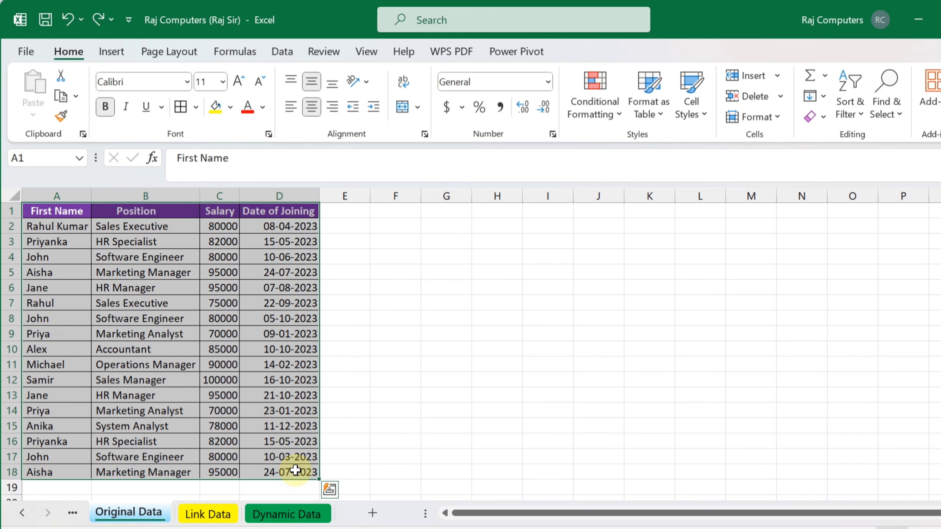
key("ctrl+t")
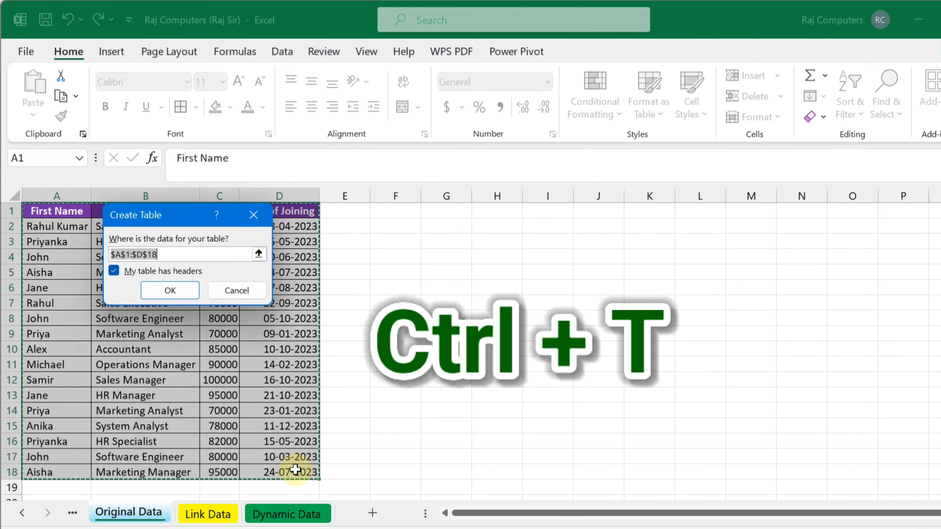
left_click(184, 290)
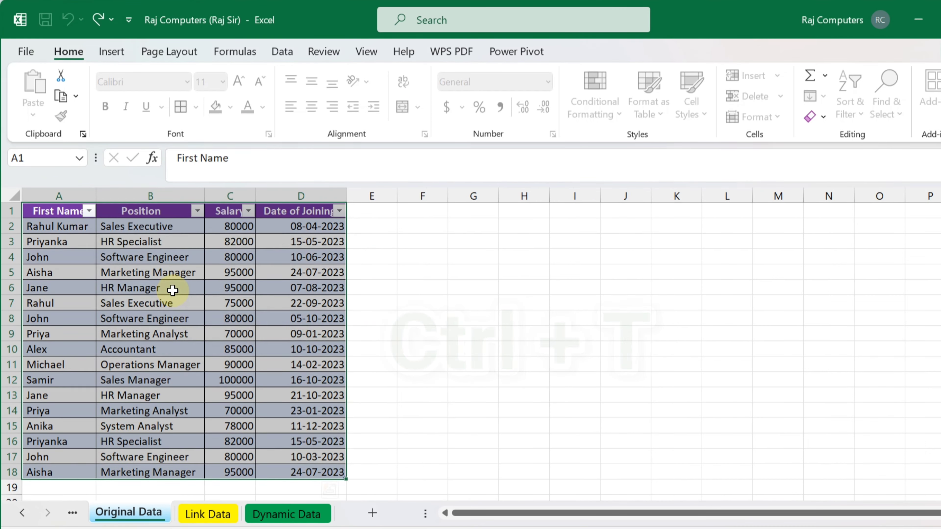
left_click(417, 298)
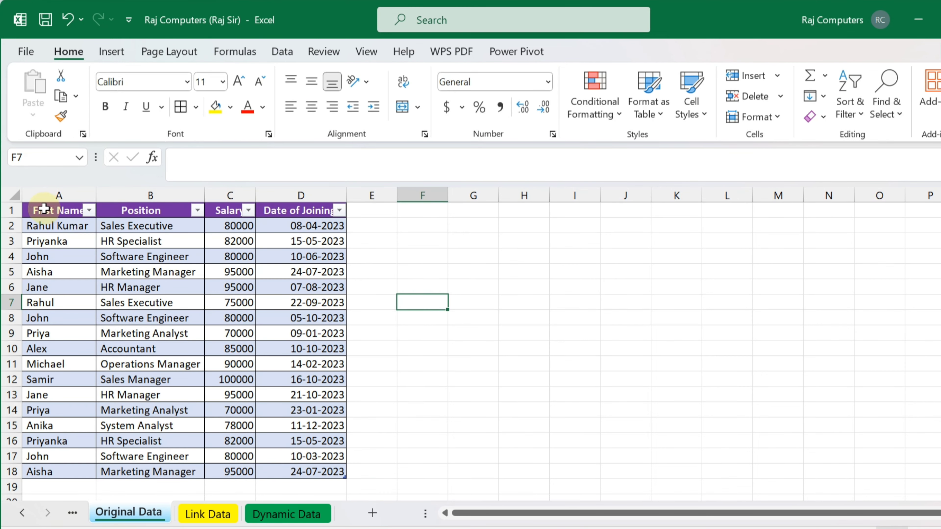
left_click_drag(45, 209, 313, 475)
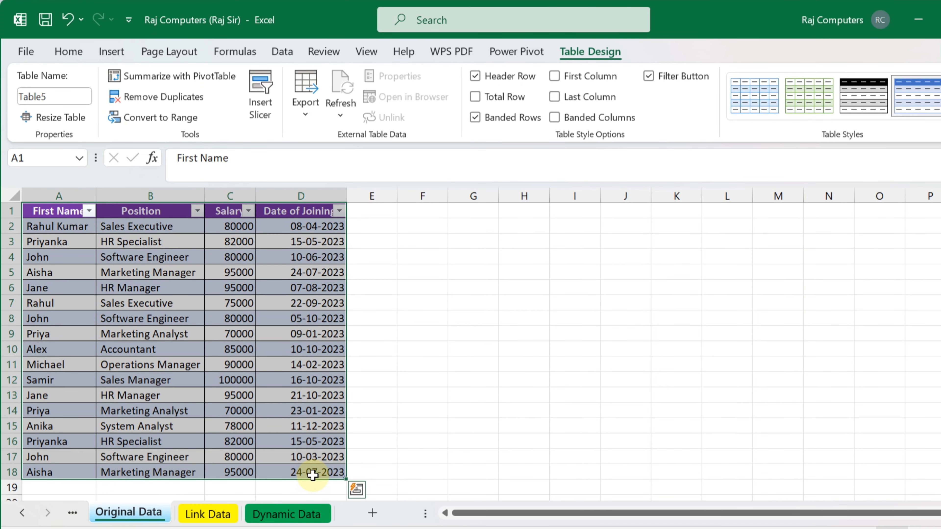
key("ctrl+c")
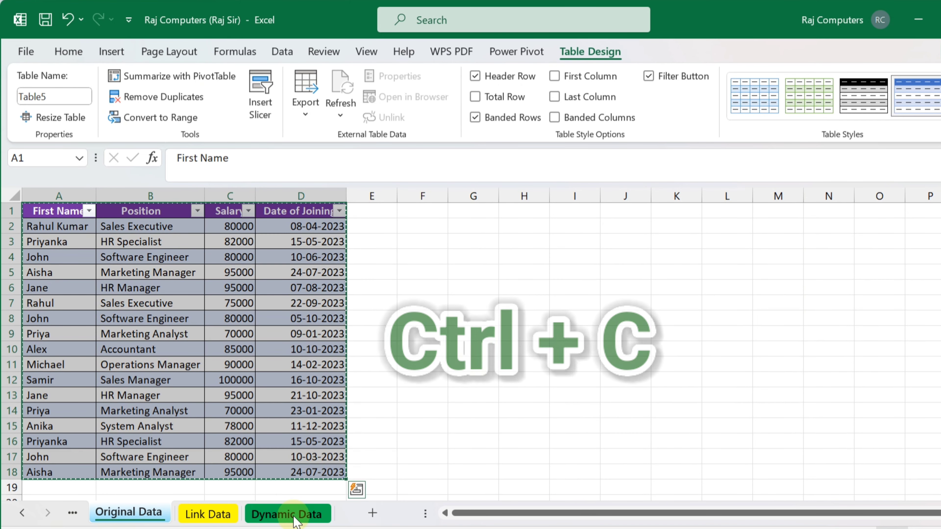
left_click(295, 515)
left_click(32, 210)
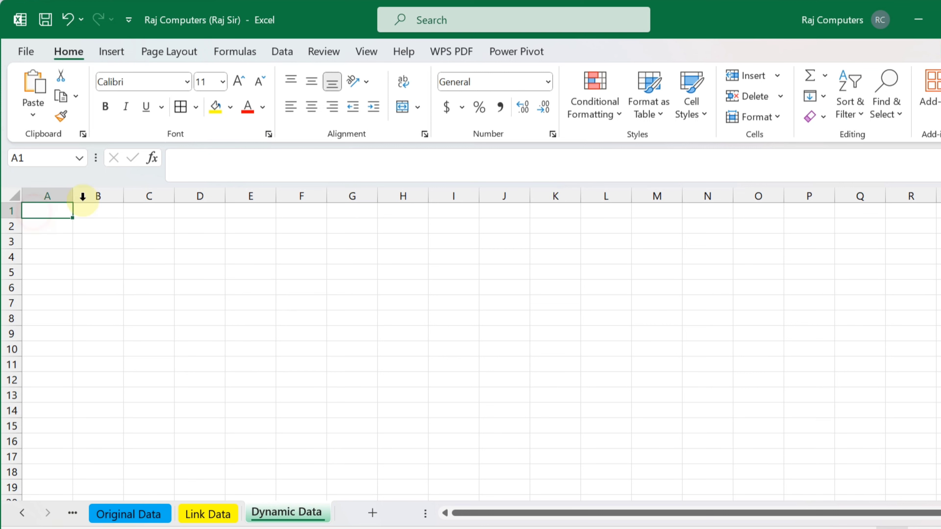
left_click(33, 112)
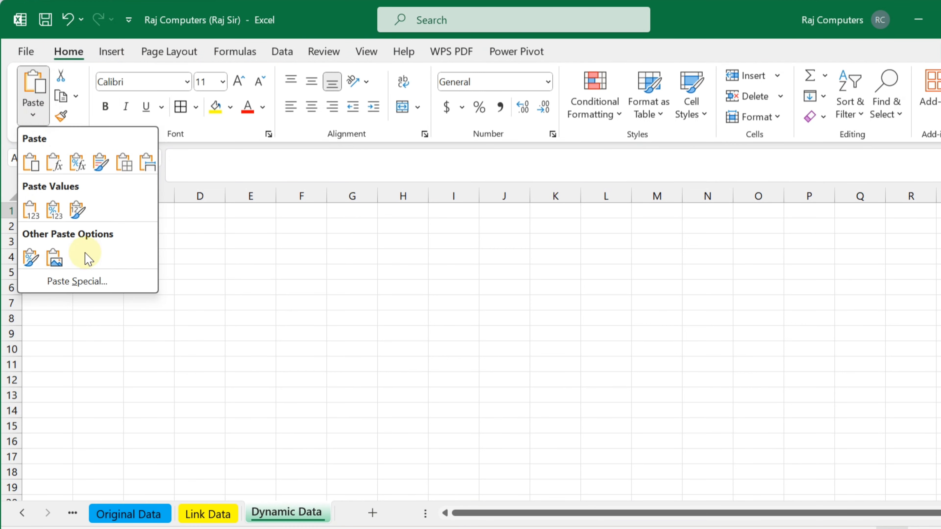
left_click(296, 496)
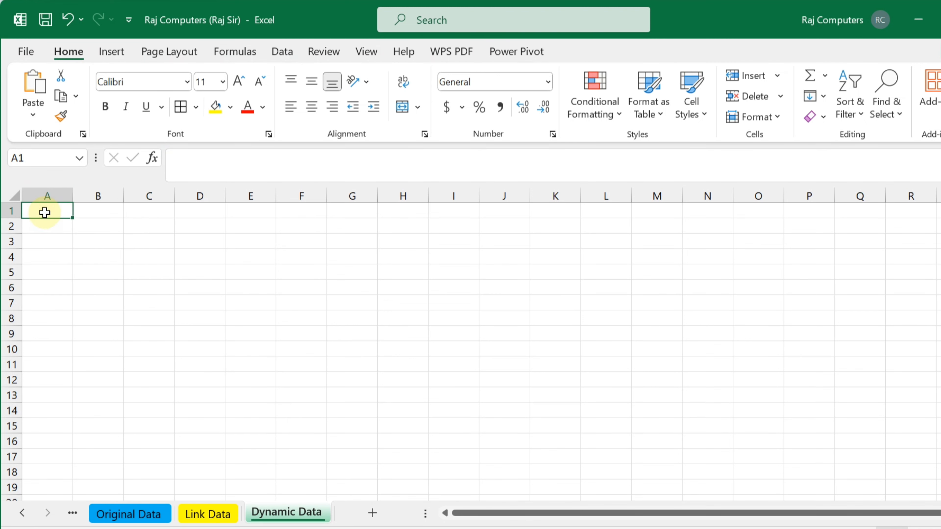
In cell A1 of the Dynamic Data sheet, enter the formula =Table5[#All] to reference the whole Original Data table.
type("=")
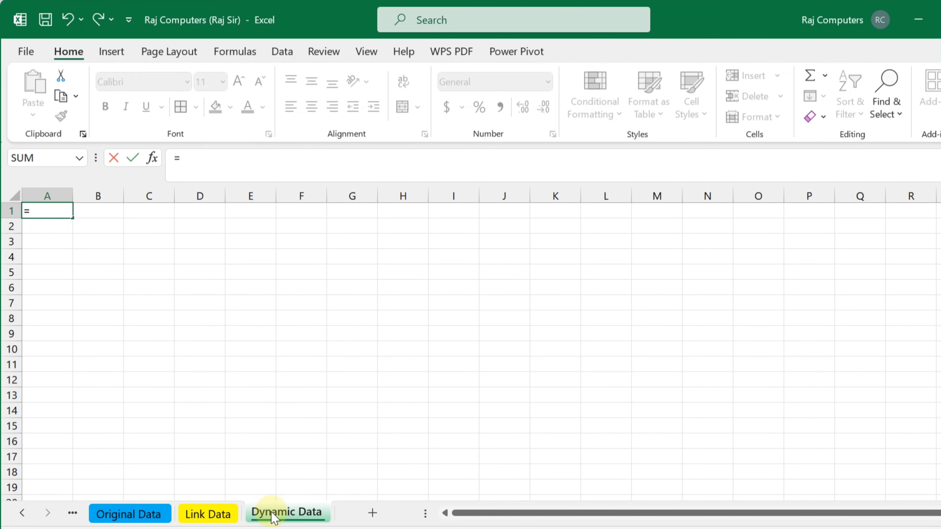
left_click(145, 517)
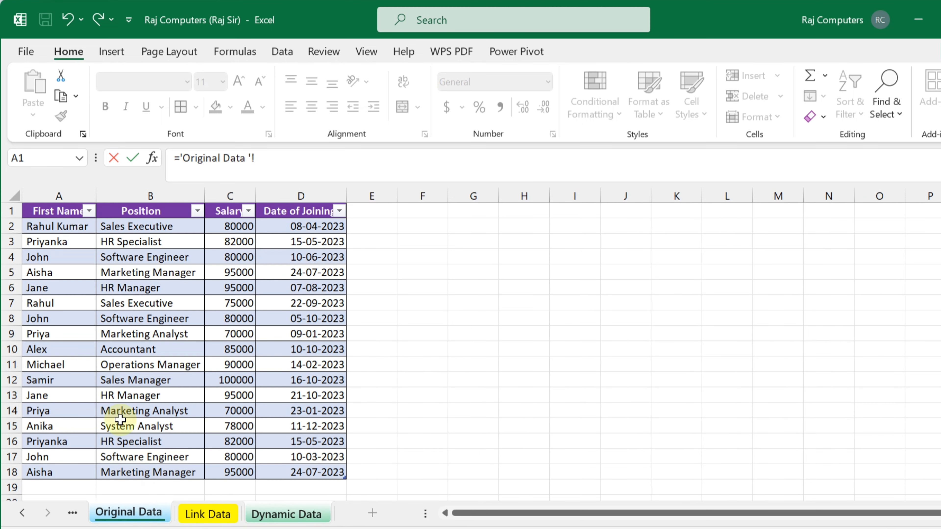
left_click_drag(39, 212, 319, 476)
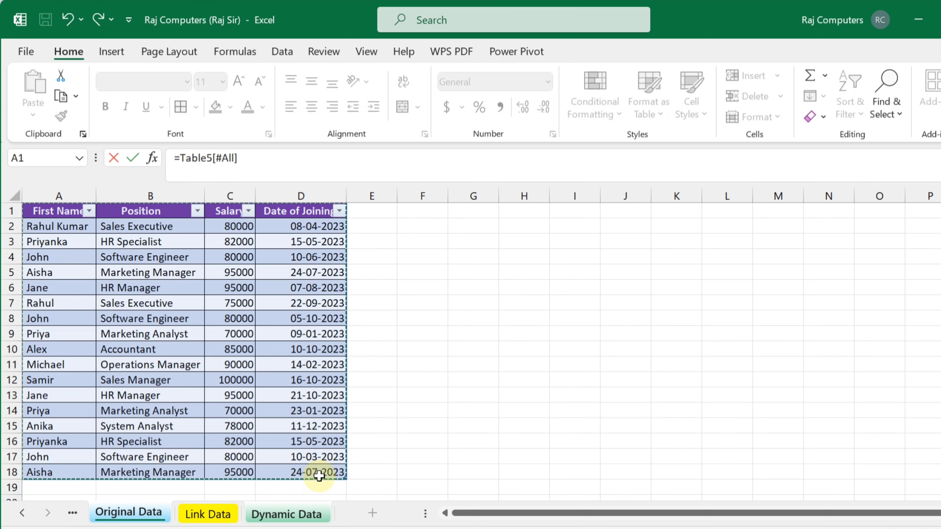
key("Return")
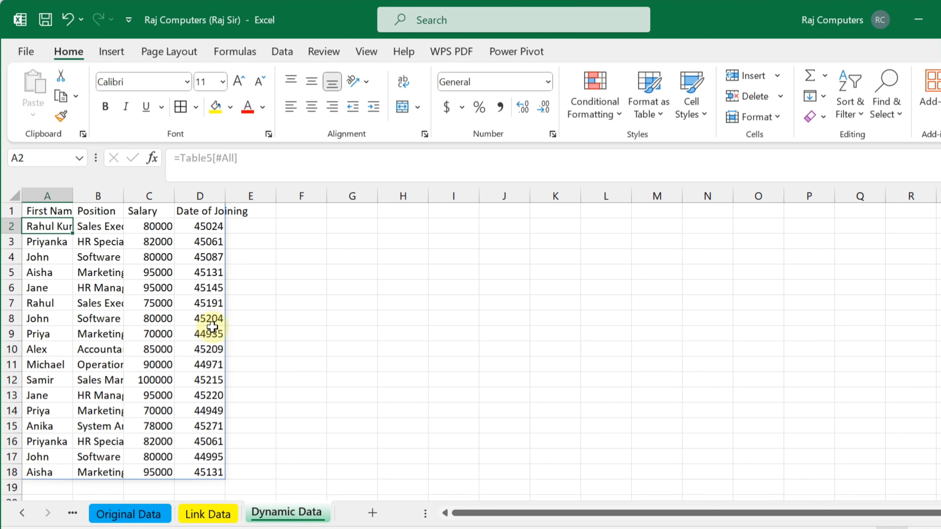
Format the Date of Joining values in D2:D18 of Dynamic Data as dates in the day-month-year style.
left_click_drag(208, 223, 208, 474)
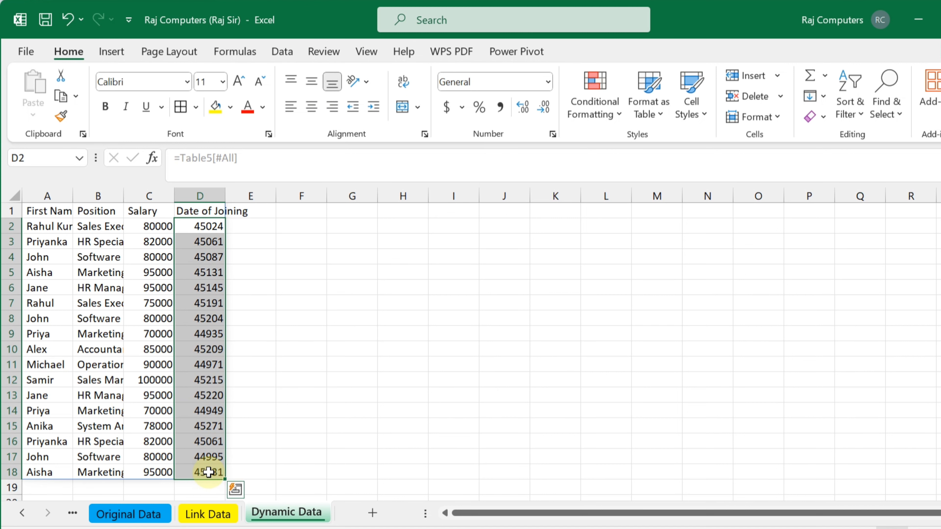
key("ctrl+shift+3")
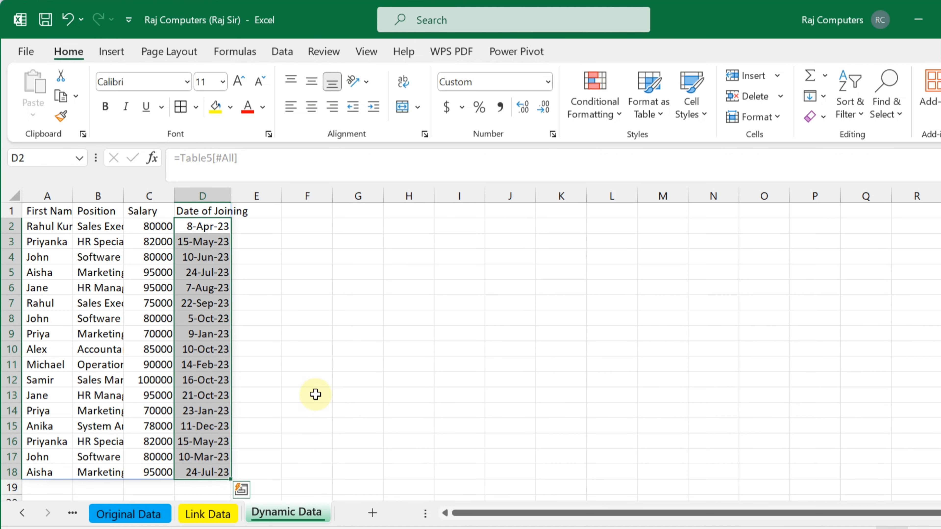
left_click(371, 378)
Give the header row A1:D1 on Dynamic Data a standard purple fill and white font color.
left_click(39, 211)
key("ctrl+a")
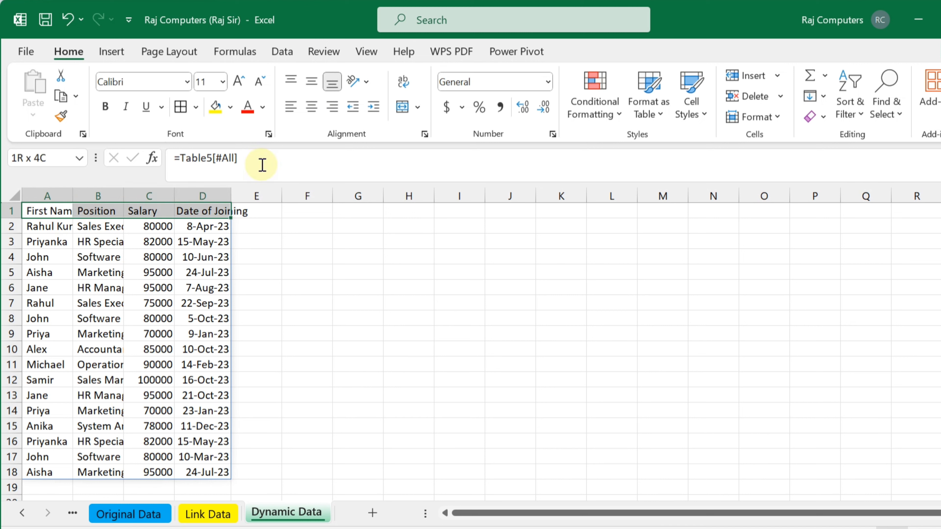
left_click(232, 107)
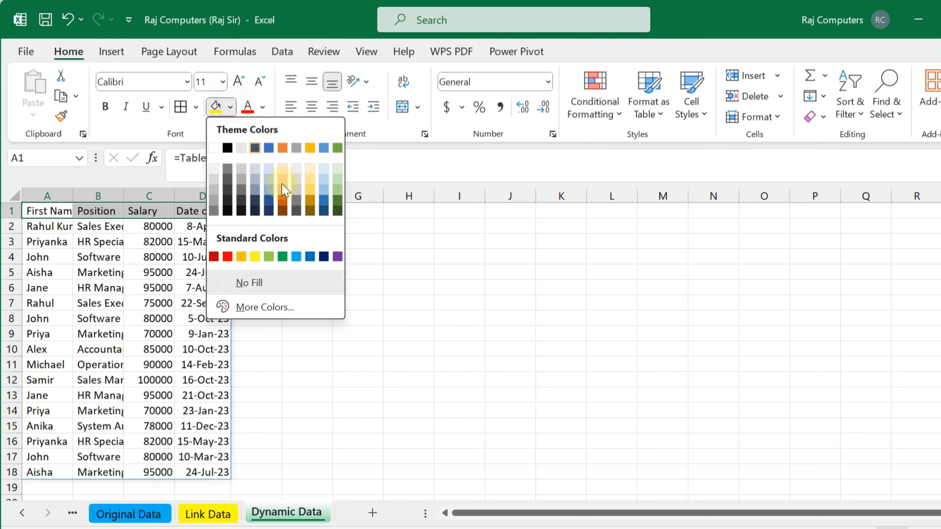
left_click(338, 256)
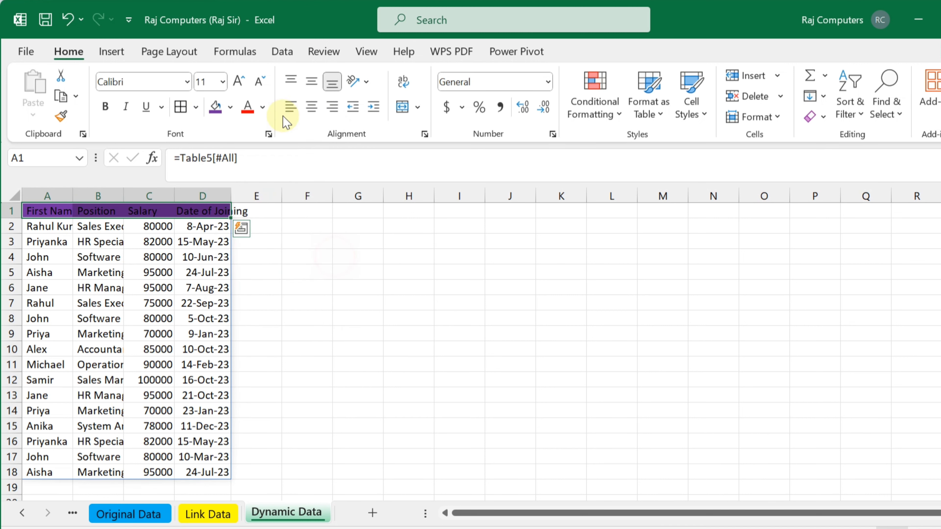
left_click(262, 107)
left_click(246, 173)
left_click(355, 328)
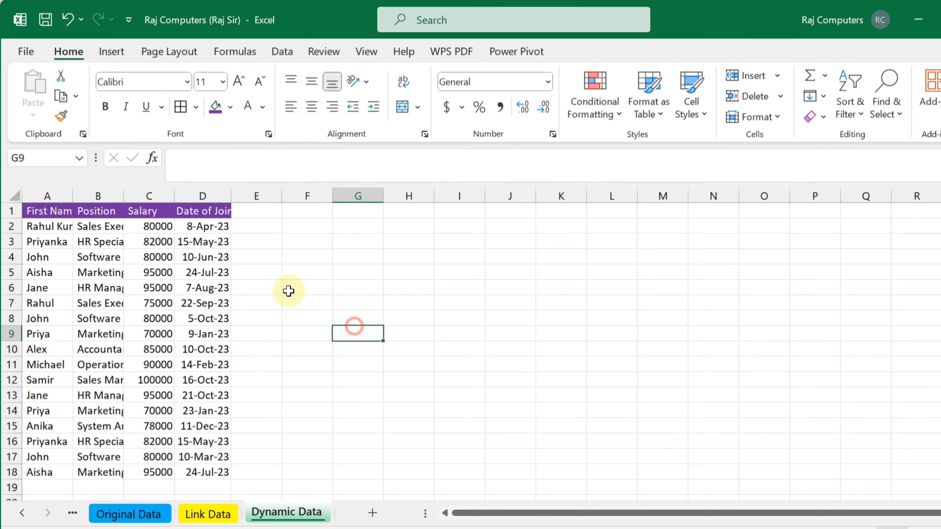
Apply all borders to the data range A1:D18 on Dynamic Data and autofit the width of column D.
left_click(47, 211)
left_click_drag(135, 223, 207, 466)
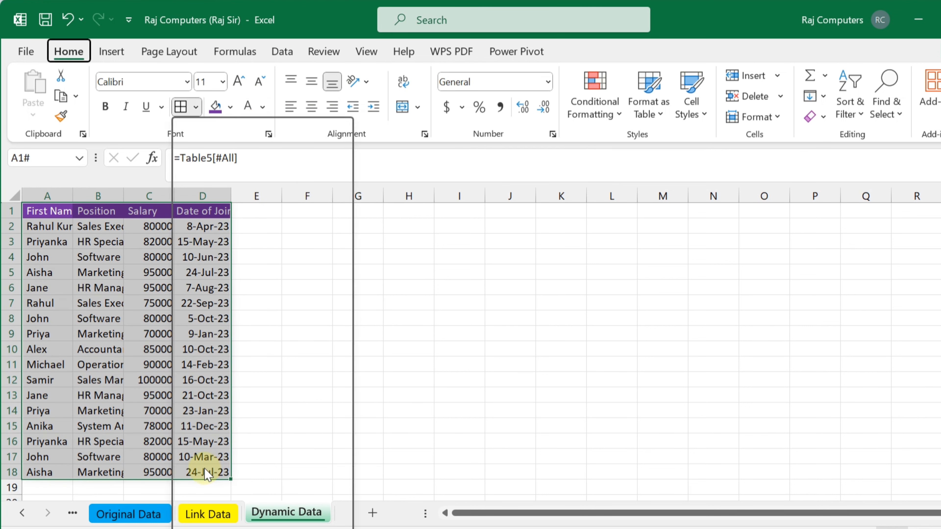
key("alt+h")
key("b")
key("a")
left_click(305, 381)
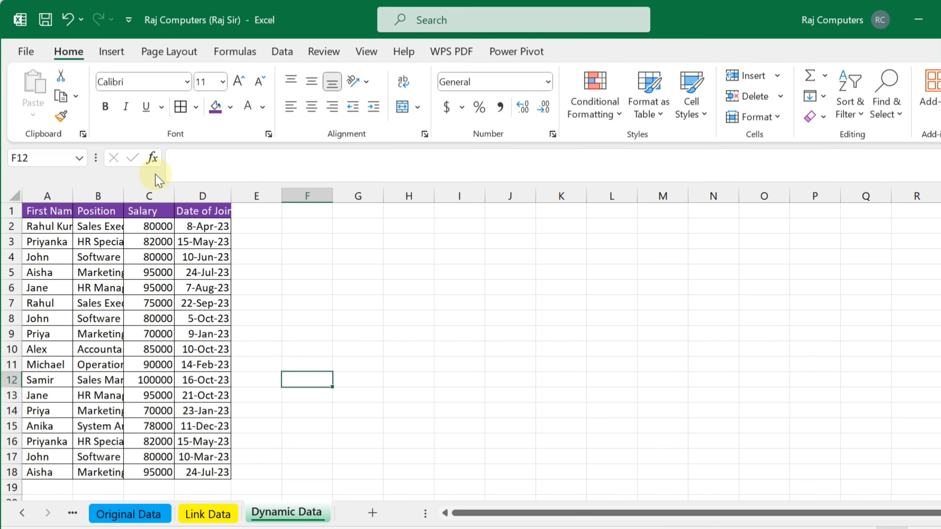
double_click(233, 193)
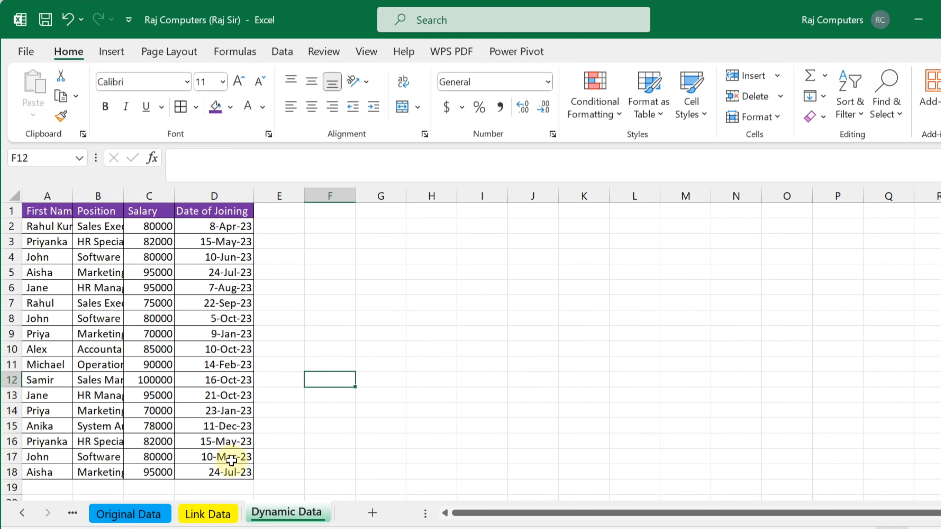
Insert a column before Date of Joining in the Original Data table and name its header Location.
left_click(142, 517)
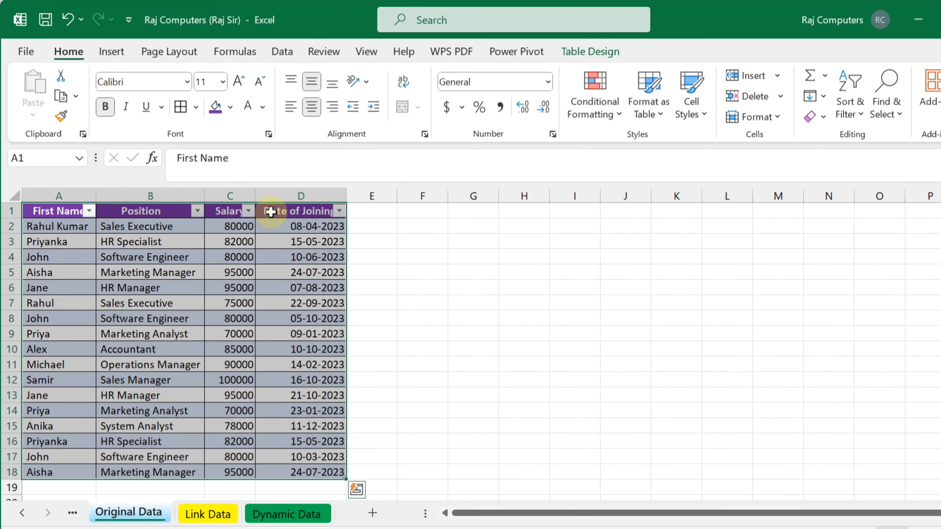
left_click(278, 194)
right_click(279, 194)
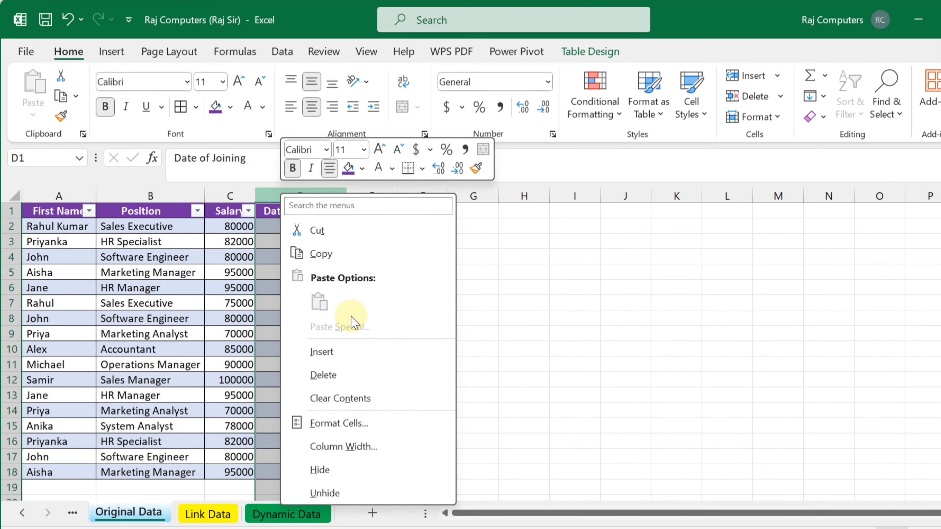
left_click(336, 351)
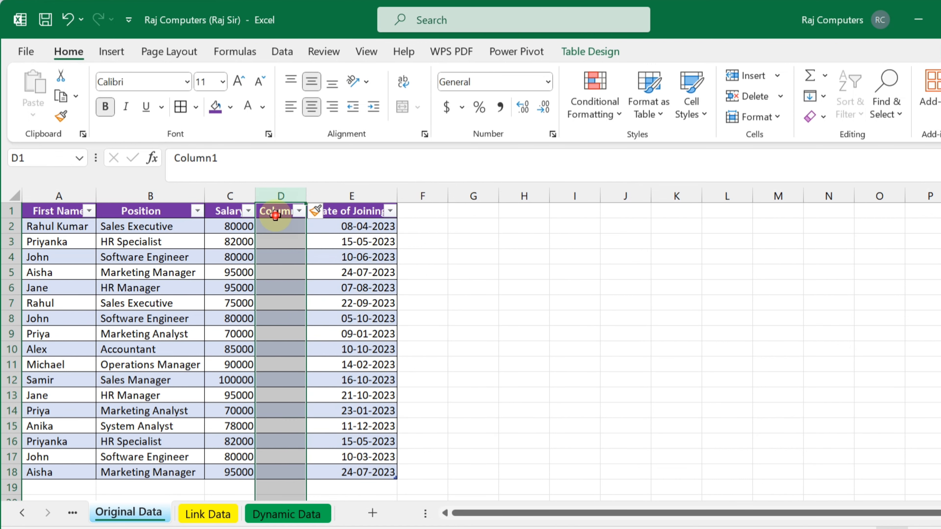
left_click(275, 215)
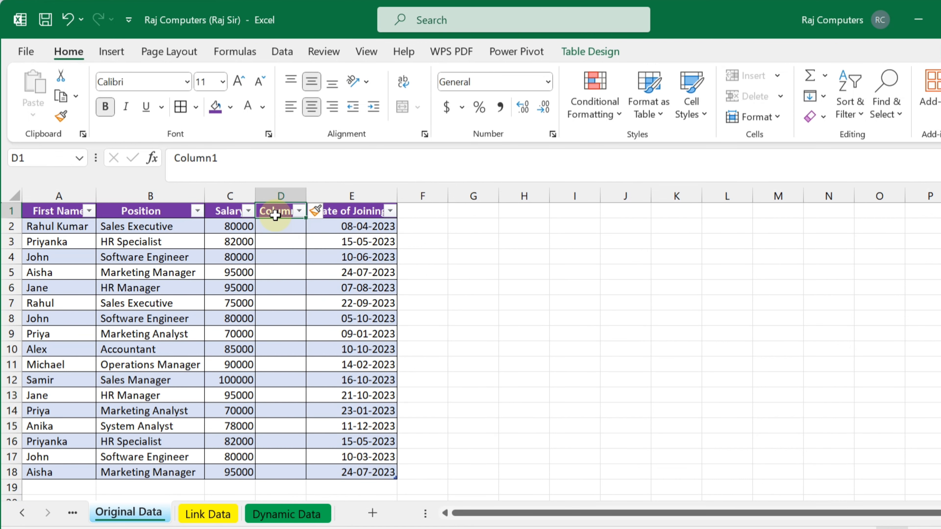
left_click(267, 166)
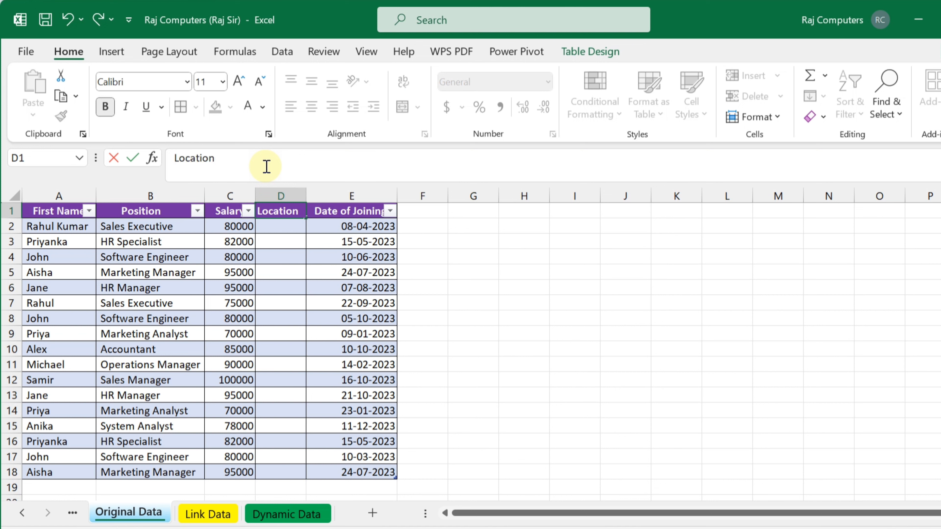
left_click(362, 241)
Enter Ajmer, Jaipur and Udaipur in D2:D4 of the Location column and repeat that sequence down to D18.
left_click(287, 224)
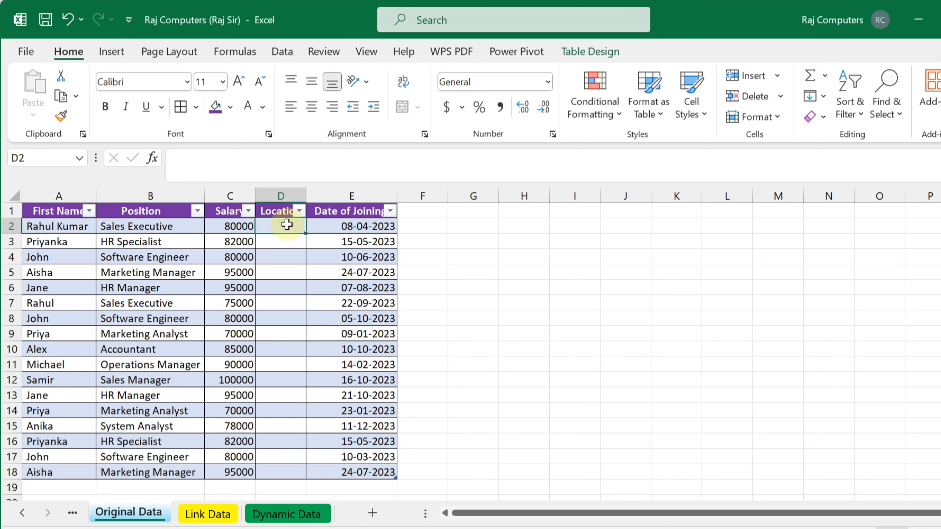
type("Ajmer")
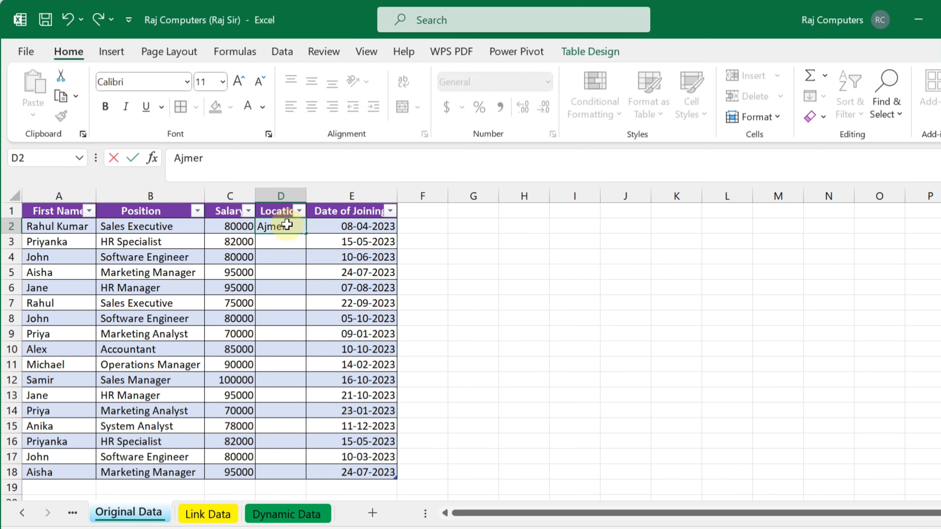
key("Return")
type("Jaipur")
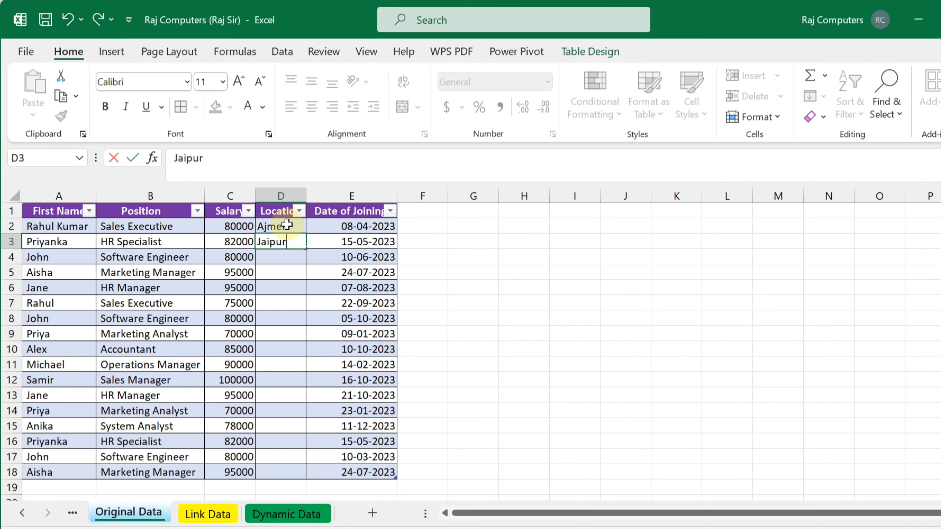
key("Return")
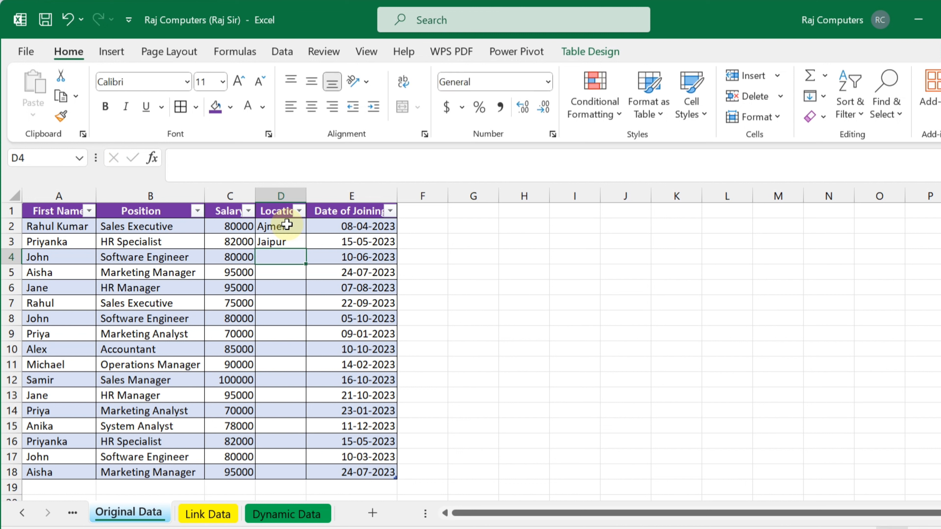
type("Udaipur")
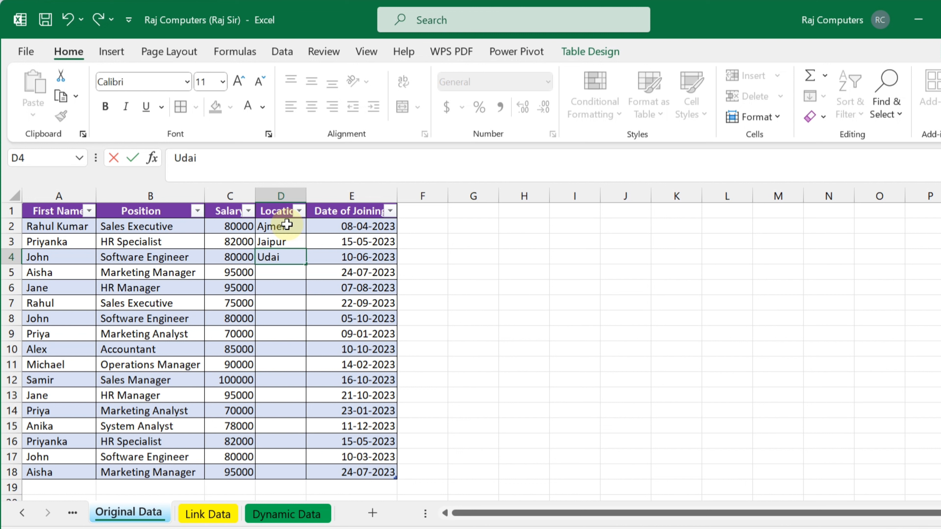
left_click(273, 304)
left_click_drag(273, 223, 313, 476)
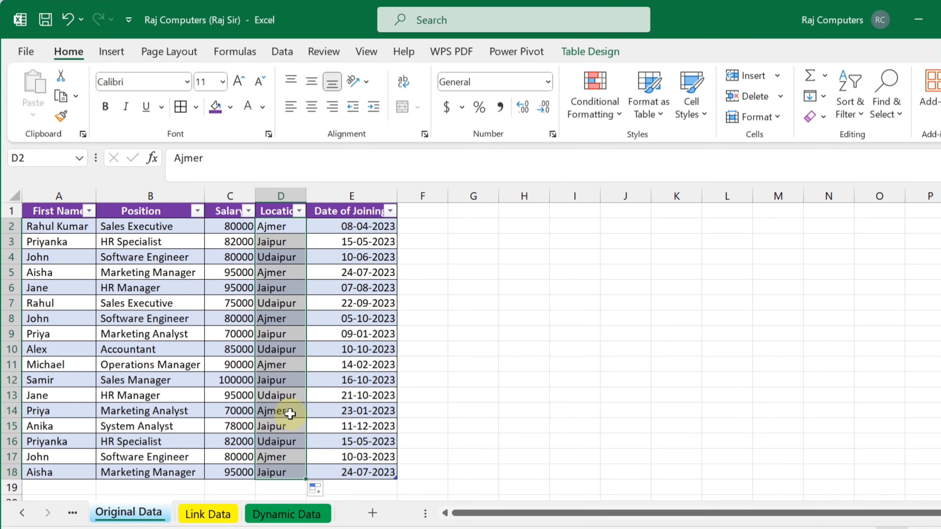
On Dynamic Data, apply all borders to the Location and Date of Joining columns in D1:E18.
left_click(300, 513)
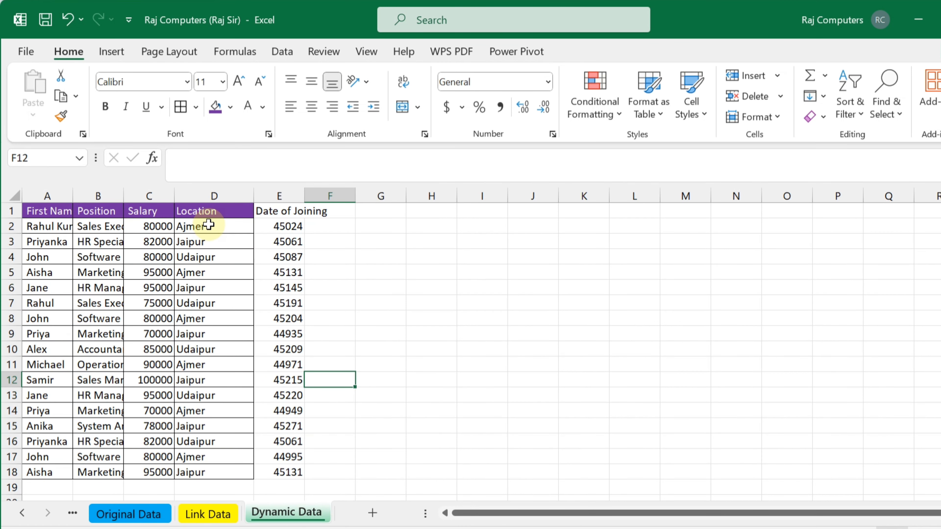
left_click_drag(208, 225, 223, 472)
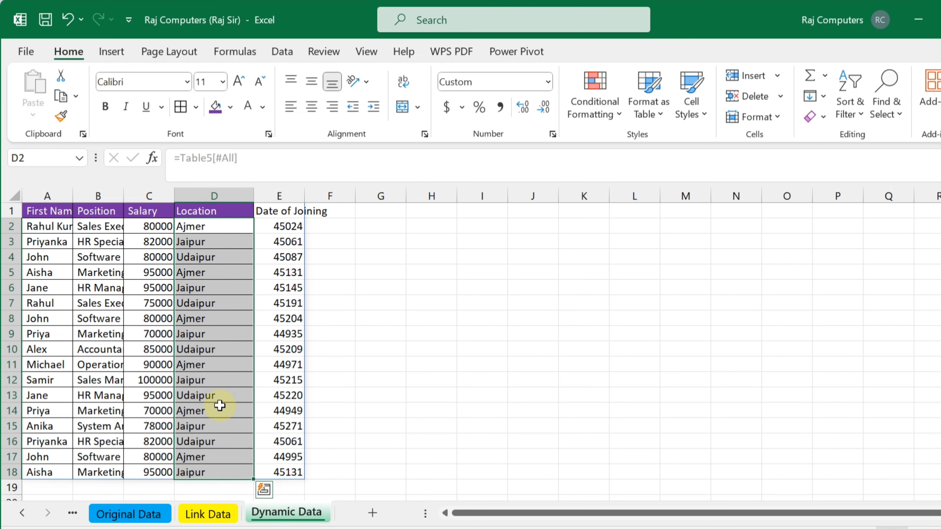
left_click_drag(206, 212, 296, 470)
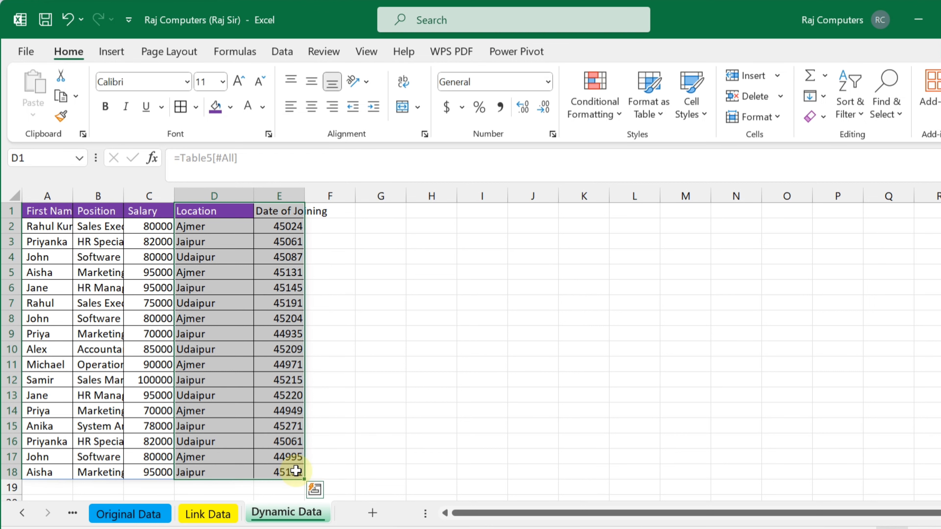
left_click(378, 318)
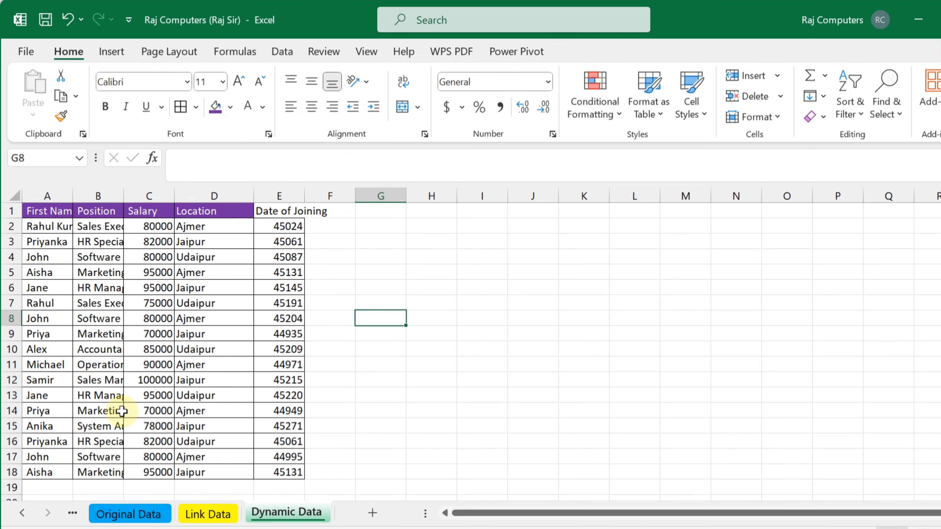
Insert two blank rows above row 8 in the Original Data table.
left_click(130, 514)
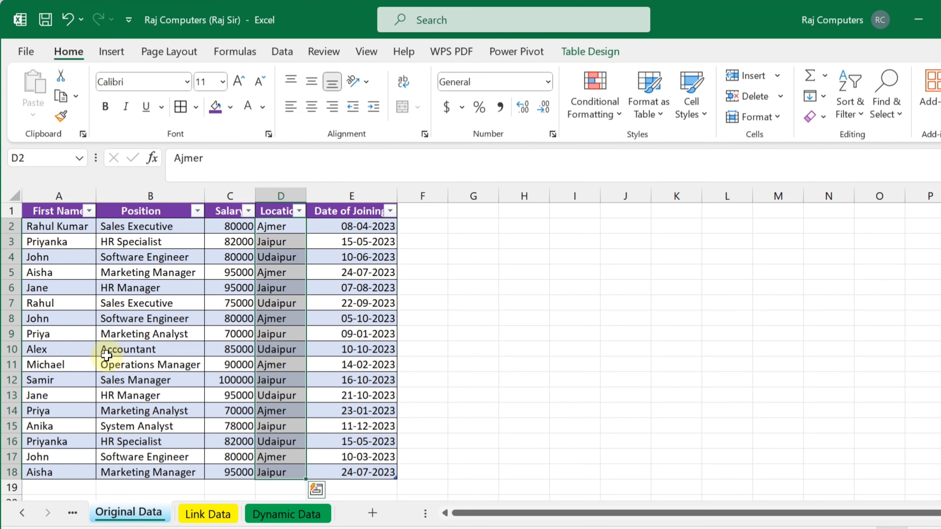
left_click_drag(7, 318, 11, 335)
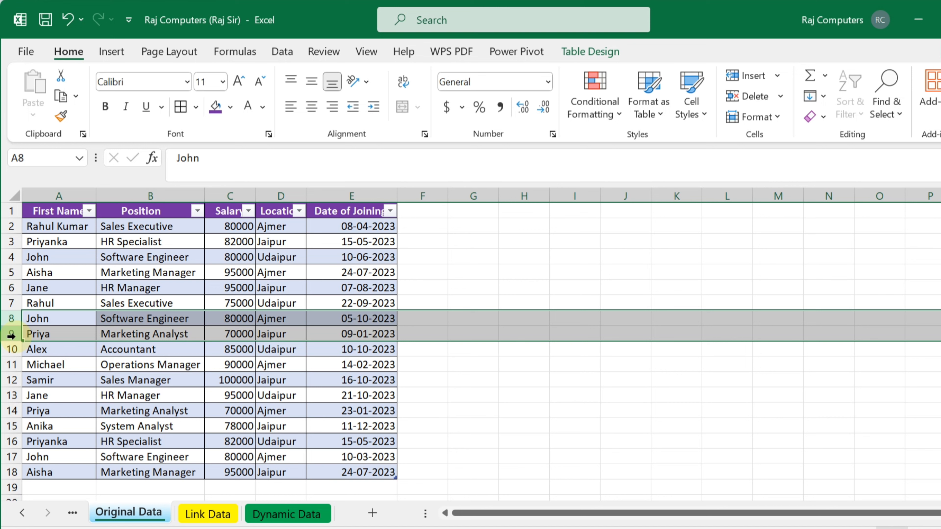
key("ctrl+shift+plus")
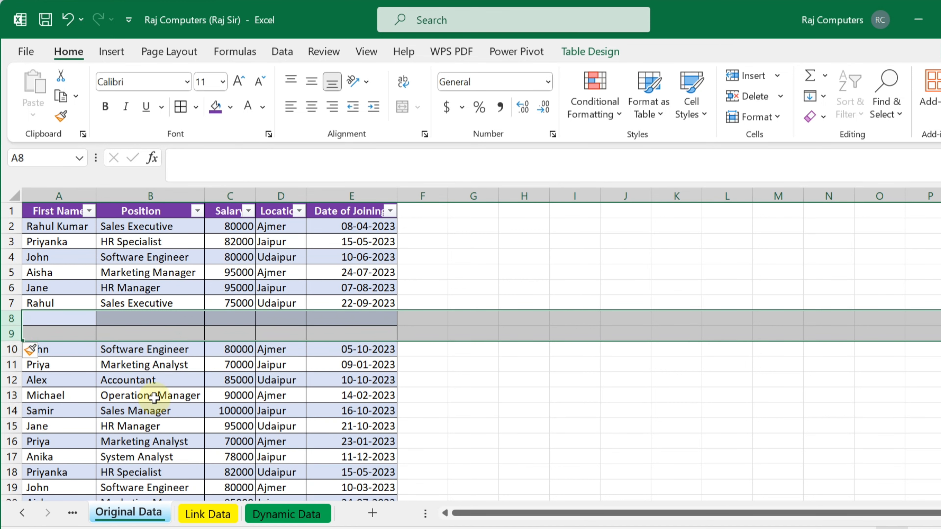
Try copying the two records in A6:E7 of Original Data into blank rows 8 and 9 and check Dynamic Data.
left_click_drag(57, 292, 328, 300)
key("ctrl+c")
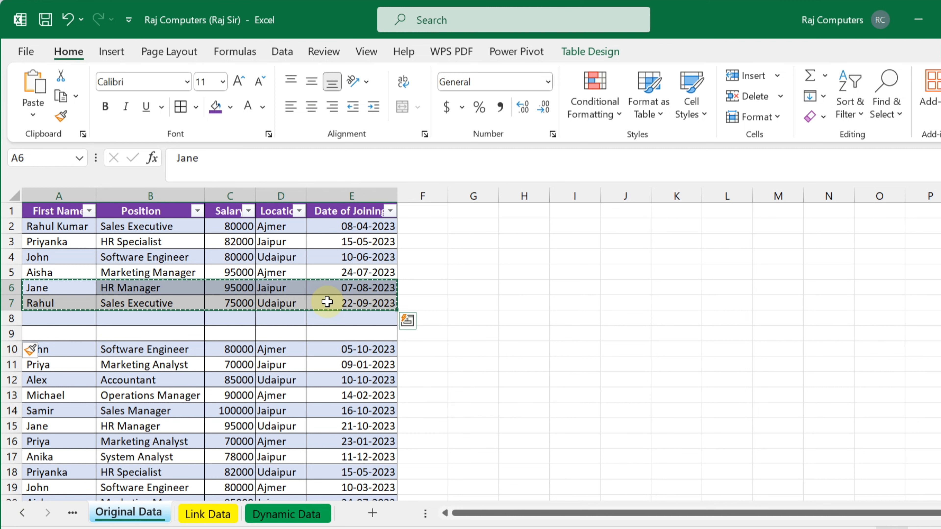
left_click(74, 320)
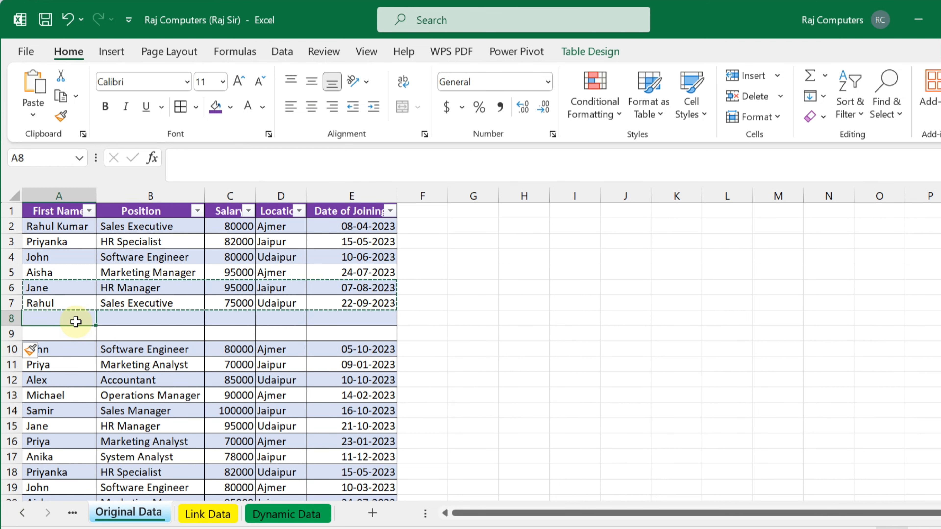
key("ctrl+v")
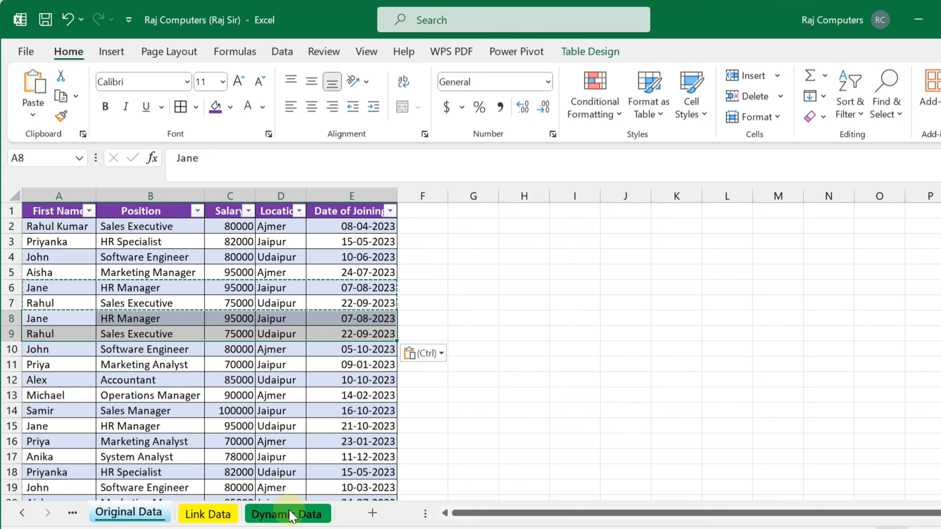
left_click(274, 513)
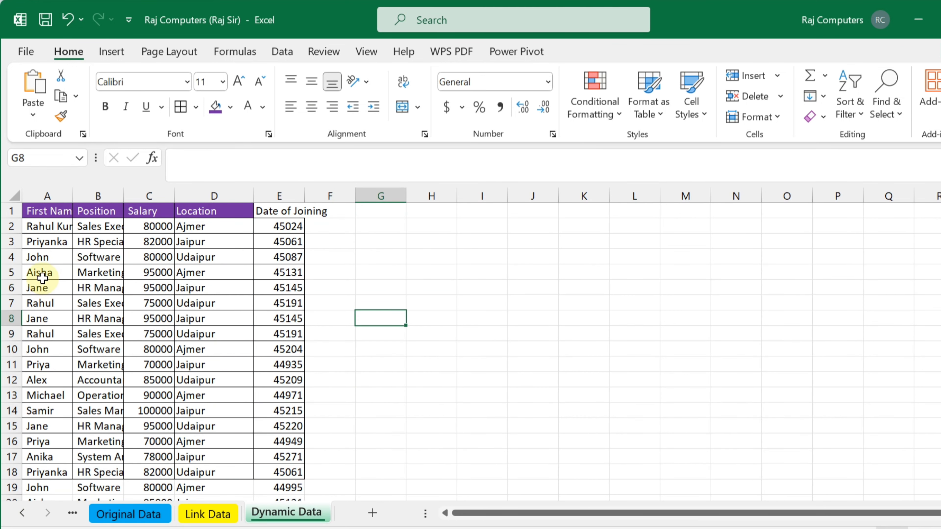
Undo the paste in rows 8 and 9 of Original Data and give A8:E9 a standard yellow fill.
left_click(113, 514)
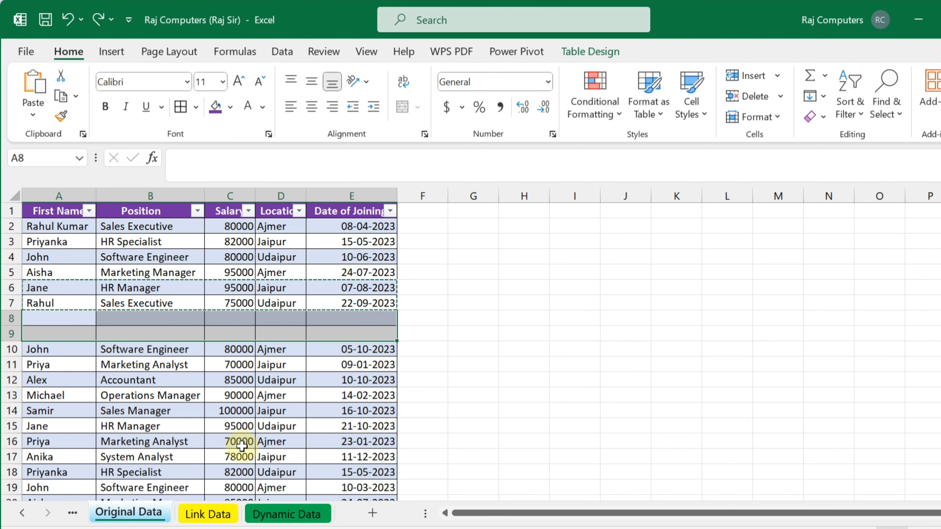
left_click(283, 513)
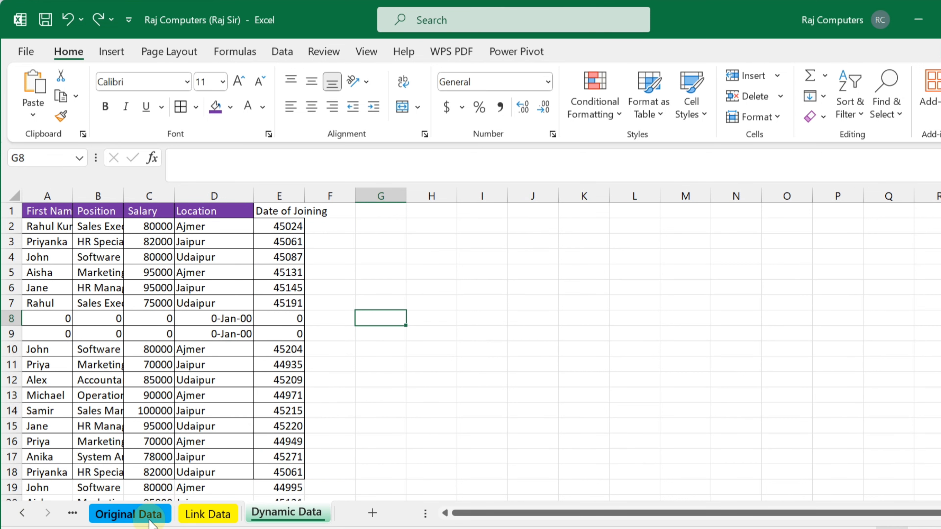
left_click(143, 515)
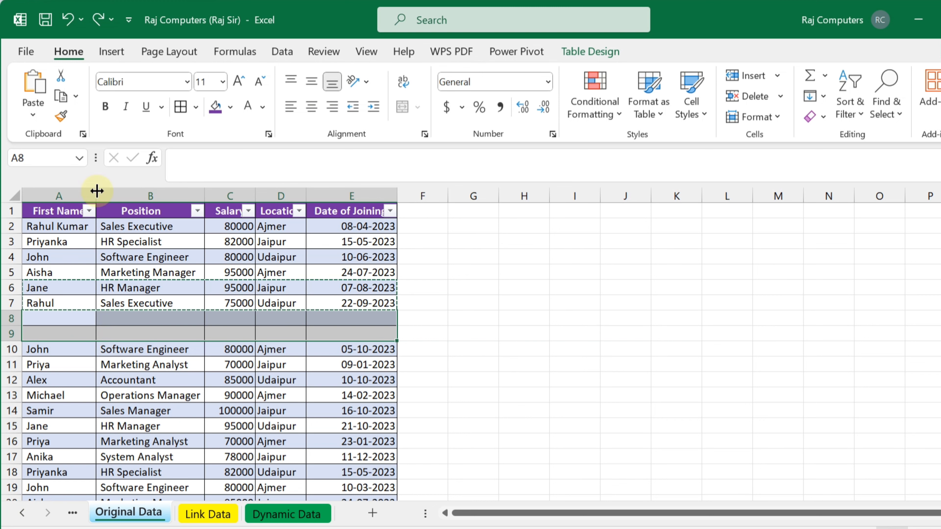
left_click(230, 107)
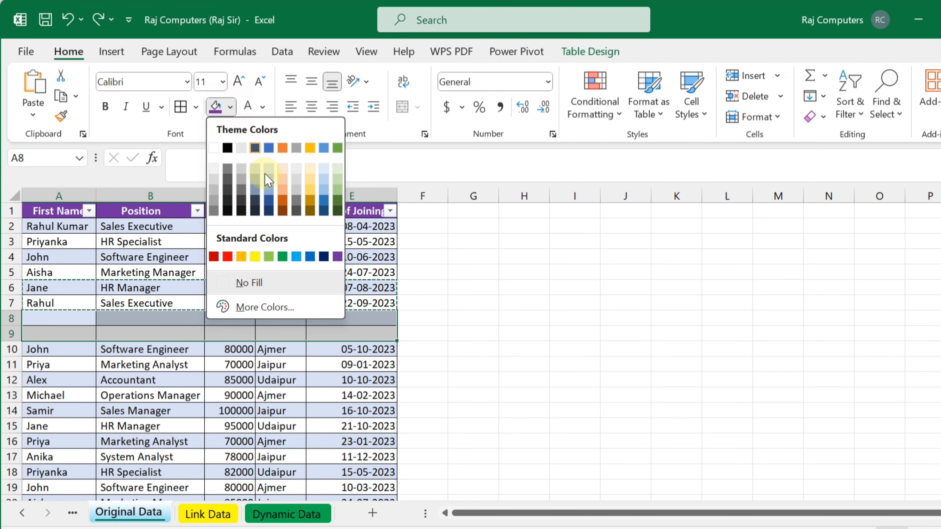
left_click(254, 257)
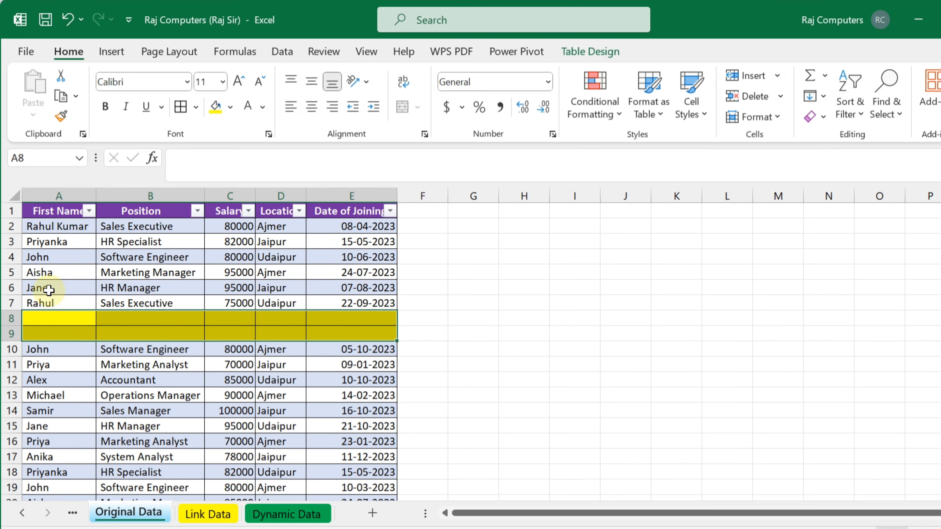
Copy the records in A6:E7 of Original Data into A8:E9 and fill the pasted cells with yellow.
left_click_drag(49, 291, 351, 304)
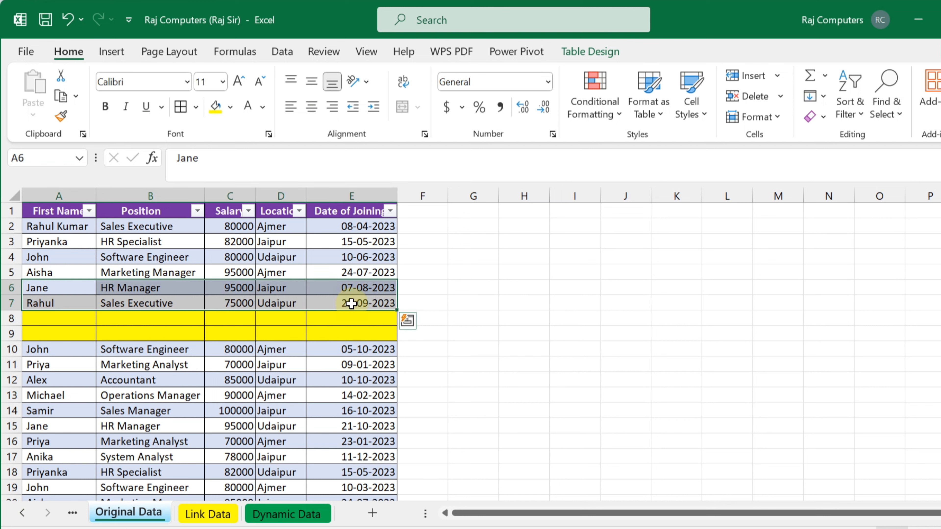
key("ctrl+c")
left_click(83, 316)
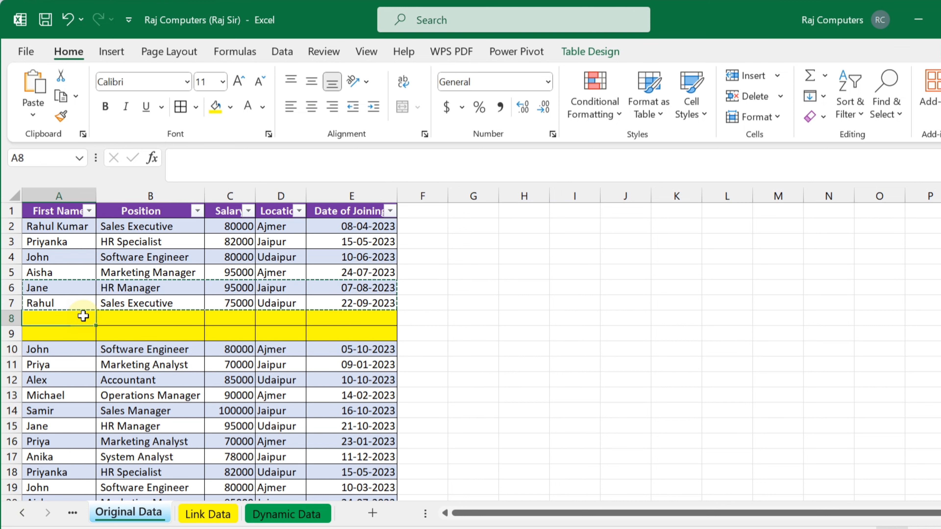
key("ctrl+v")
left_click_drag(67, 320, 346, 329)
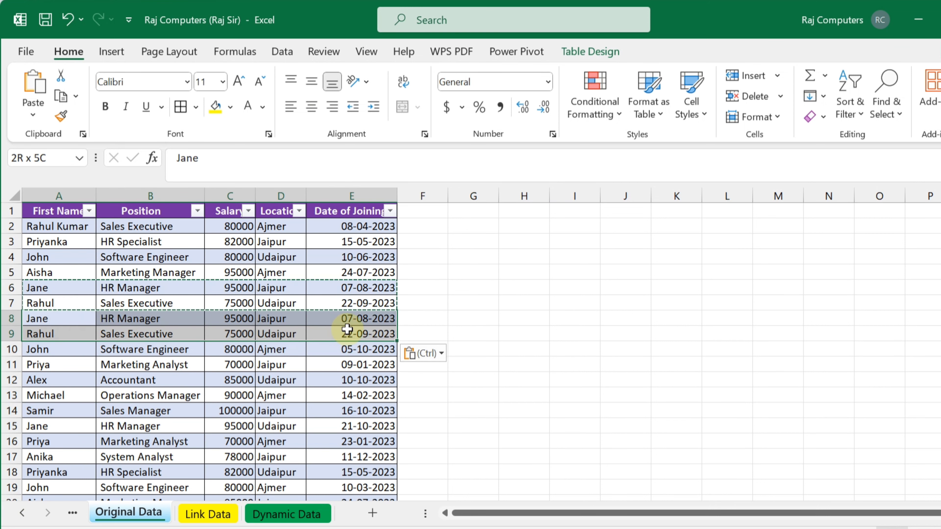
left_click(214, 108)
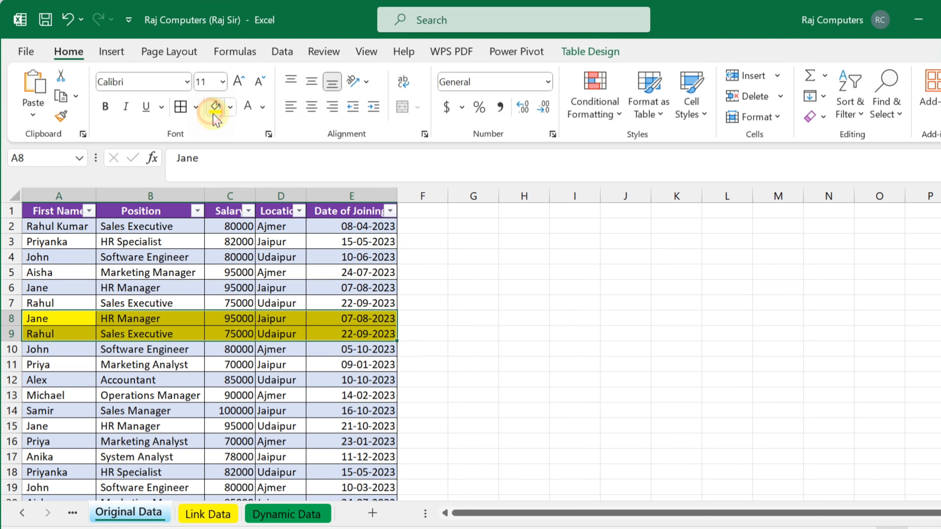
left_click(474, 347)
On Dynamic Data, check the records in rows 6 to 9 and format the Date of Joining values from E2 down in day-month-year style.
left_click(275, 514)
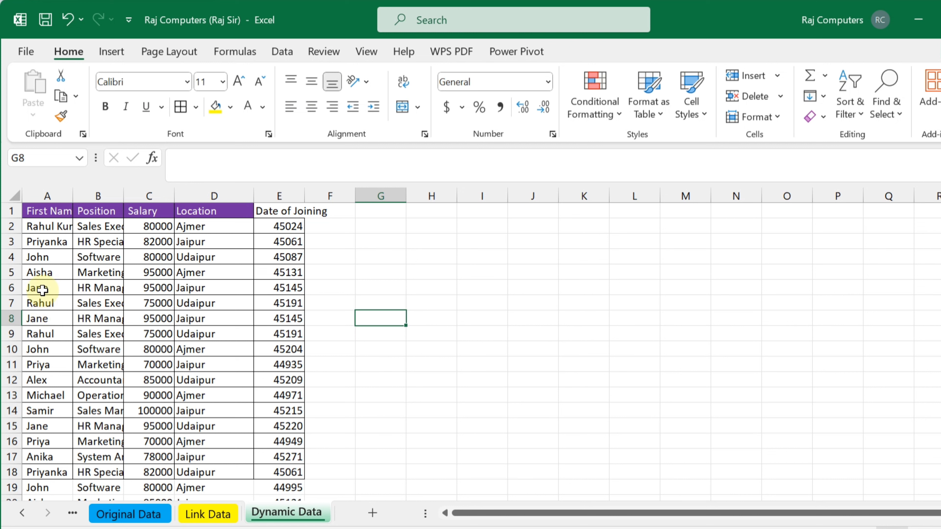
left_click_drag(42, 291, 297, 306)
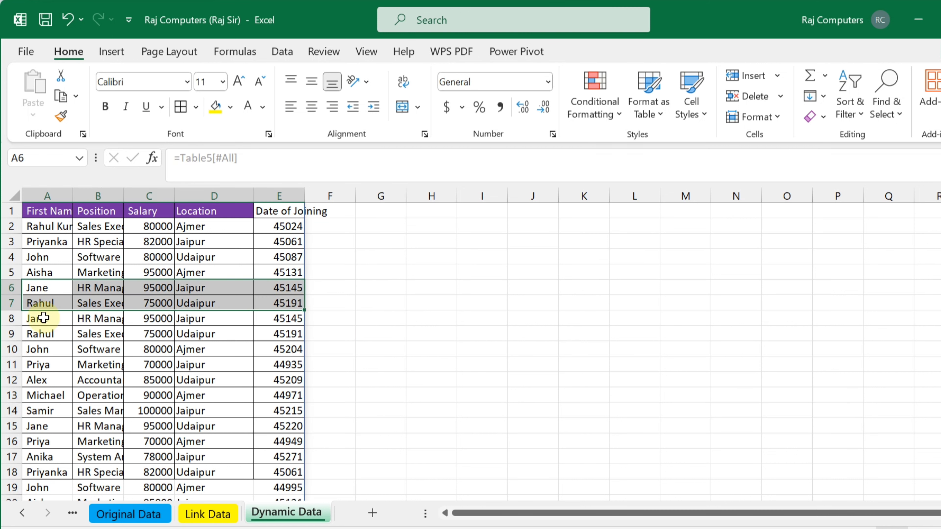
left_click_drag(43, 318, 281, 333)
left_click_drag(280, 226, 291, 497)
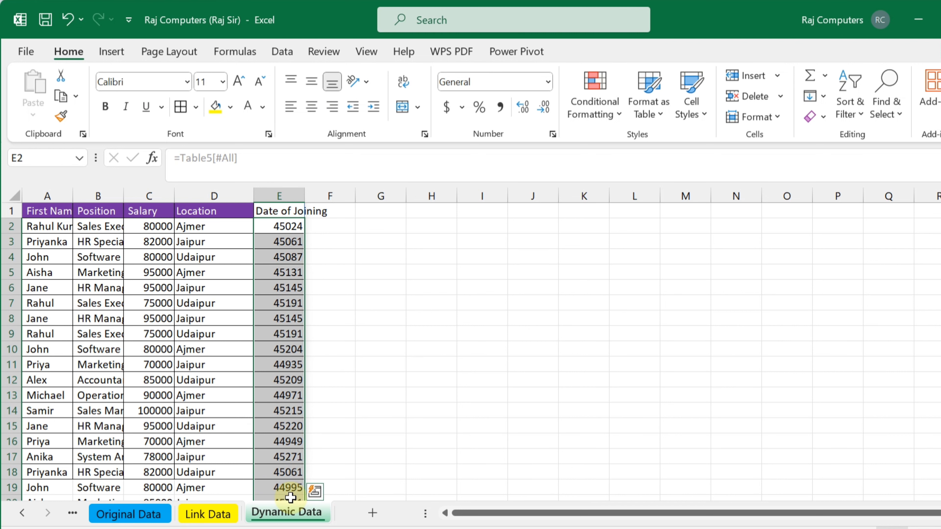
key("ctrl+shift+3")
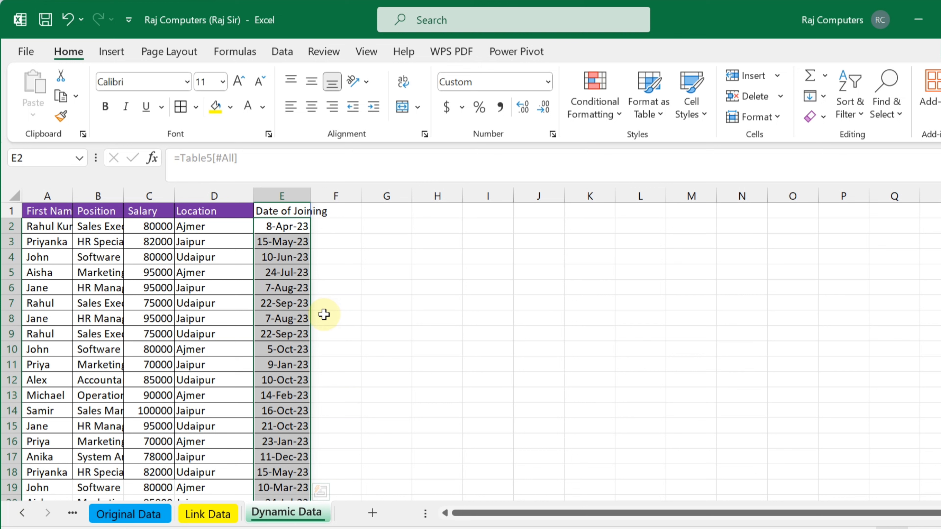
left_click(340, 351)
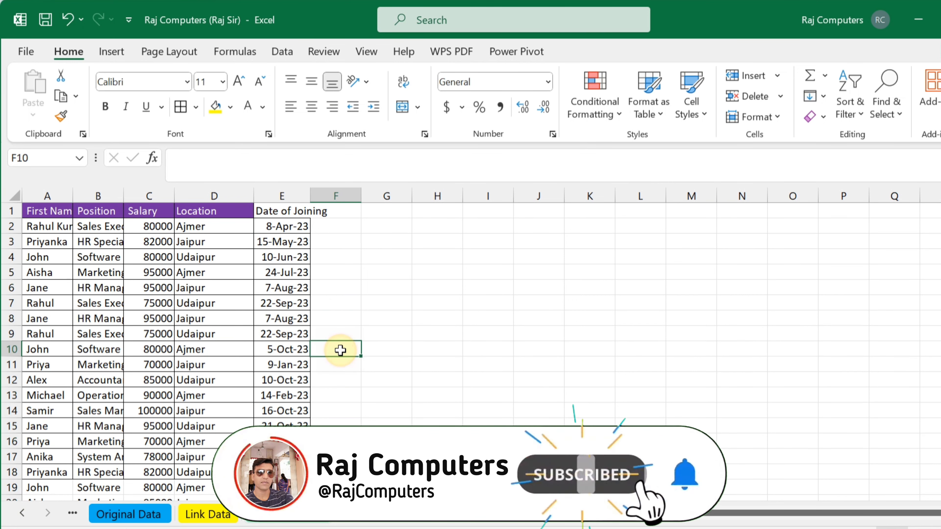